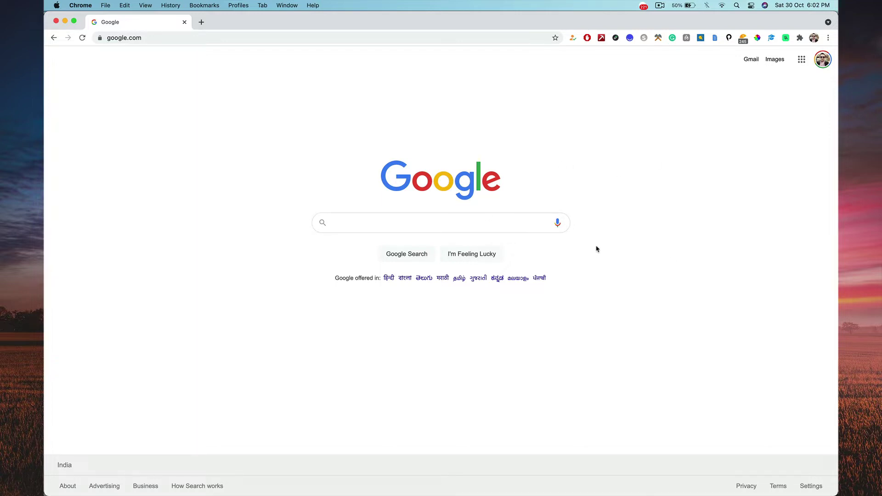
Step: Type 'topic -> script (research by an AI tool) -> AI Narration -> Image (Cover Art) -> Download' into Google's search box, unsubmitted
left_click(487, 216)
type("topic ->")
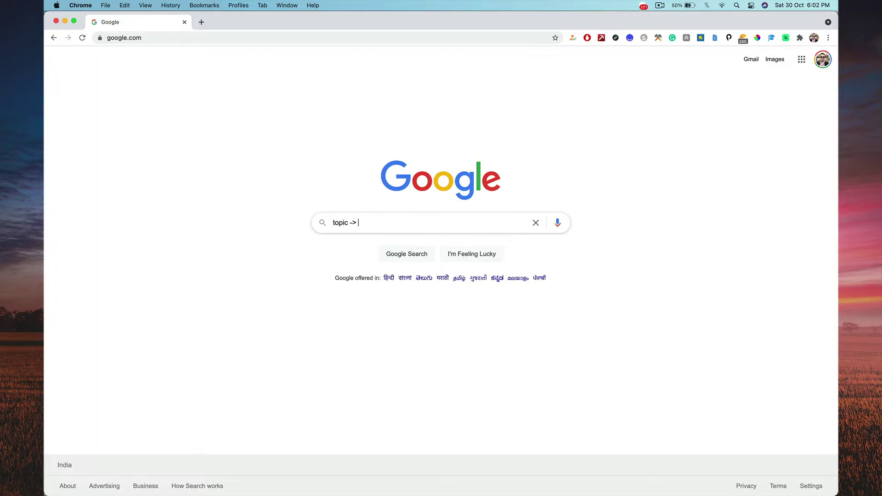
type("script (research by an AI tool")
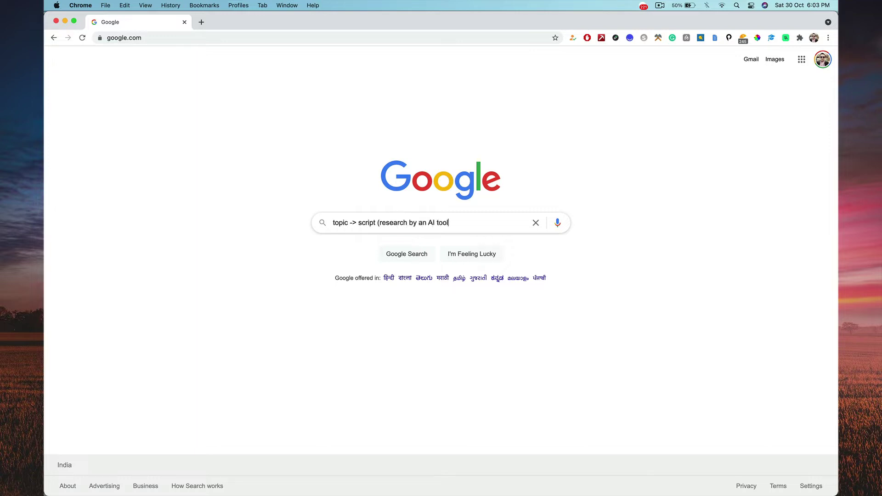
type(") -> AI Narration -> Image (Cove")
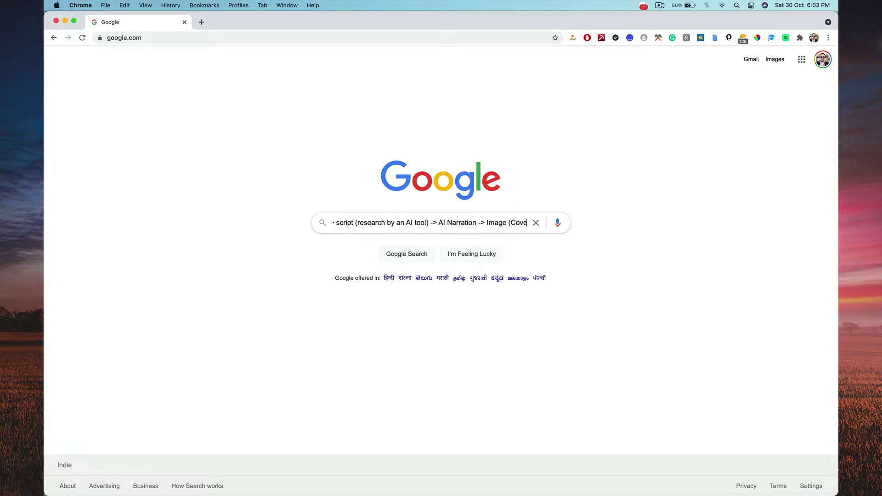
type("r Art) -")
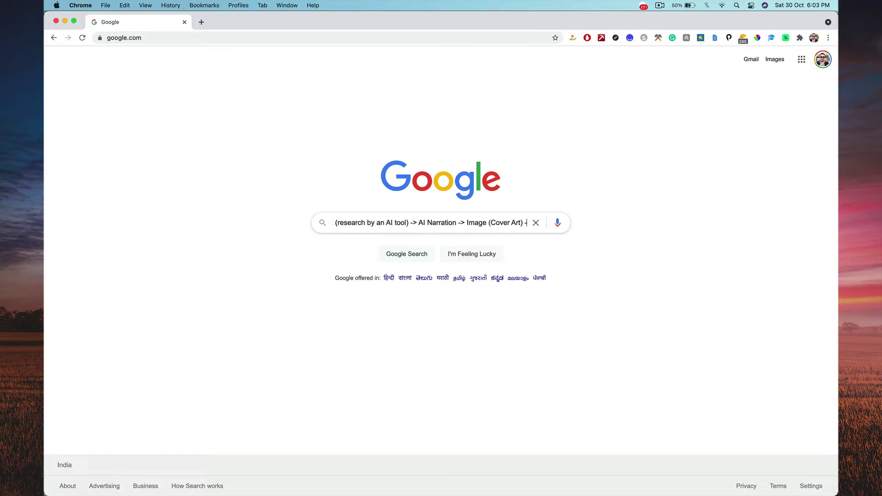
type("> Download")
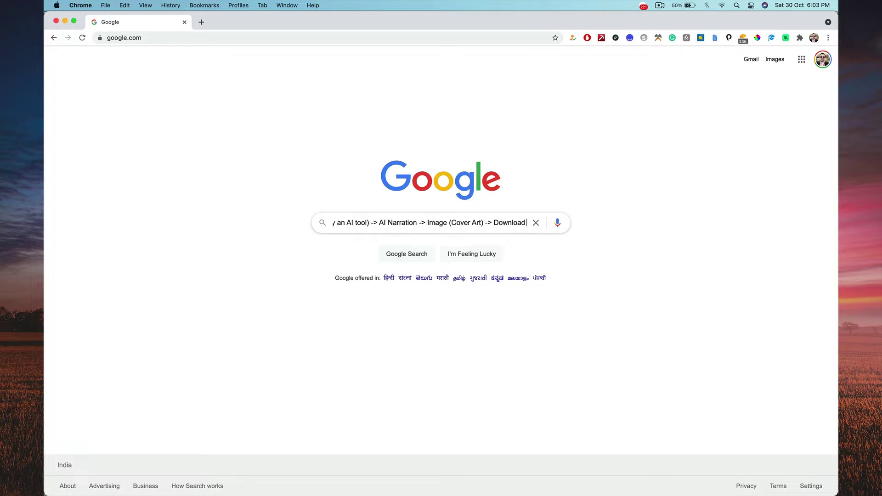
left_click(616, 263)
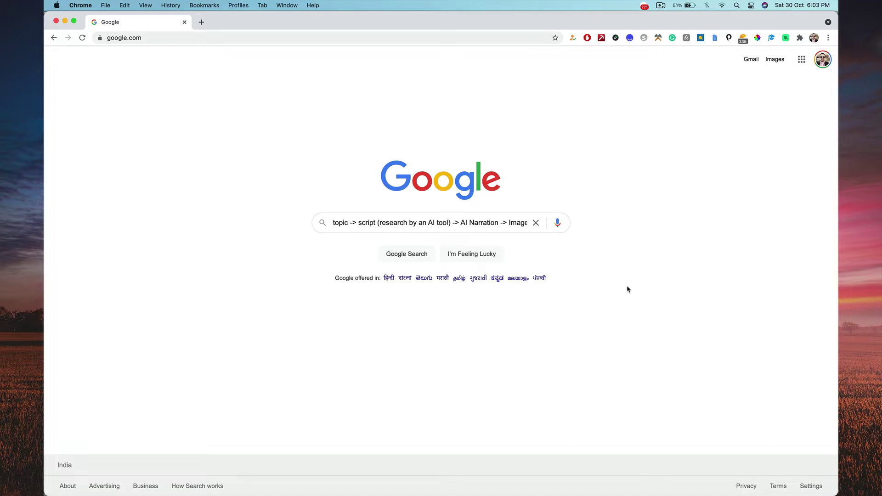
Step: Load podbot.ai and scroll through its latest episodes, from Ep 9 down and back to the top
left_click(362, 39)
type("podbot.ai")
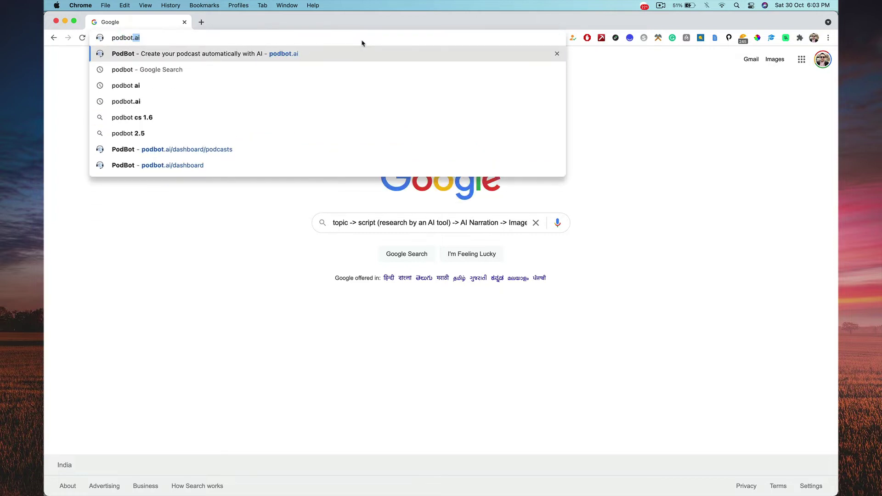
key("Return")
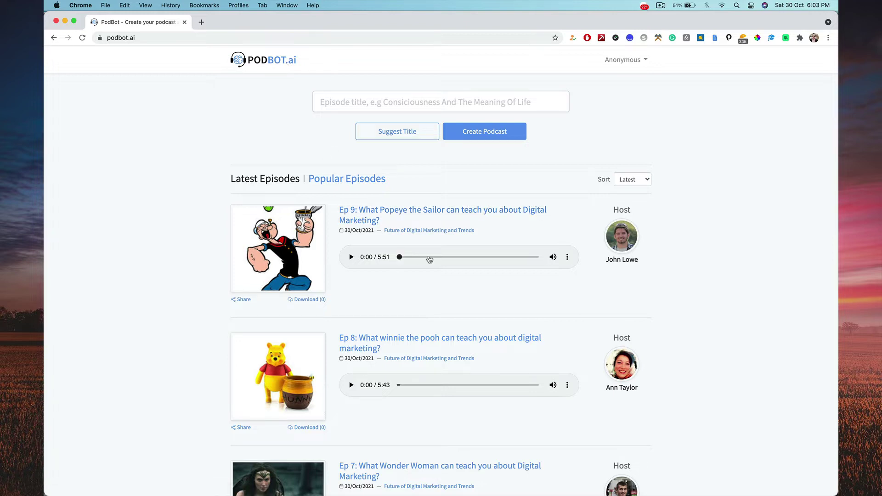
scroll(430, 260, "down", 5)
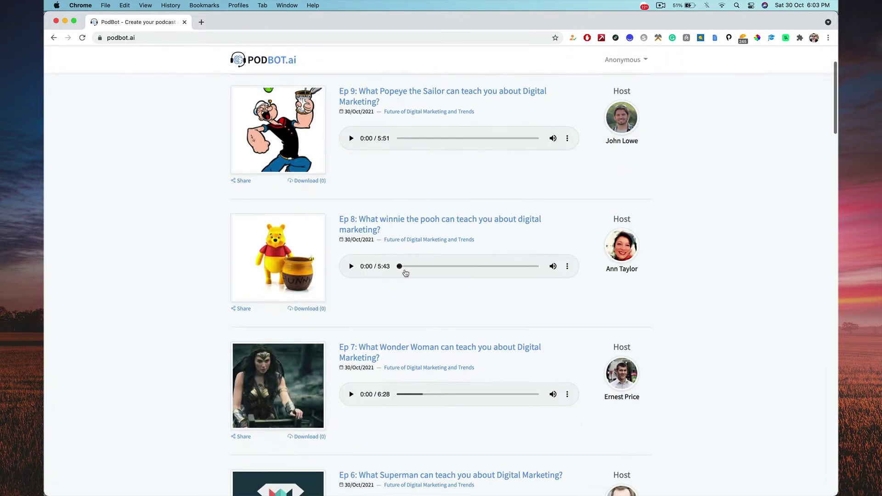
scroll(406, 273, "down", 7)
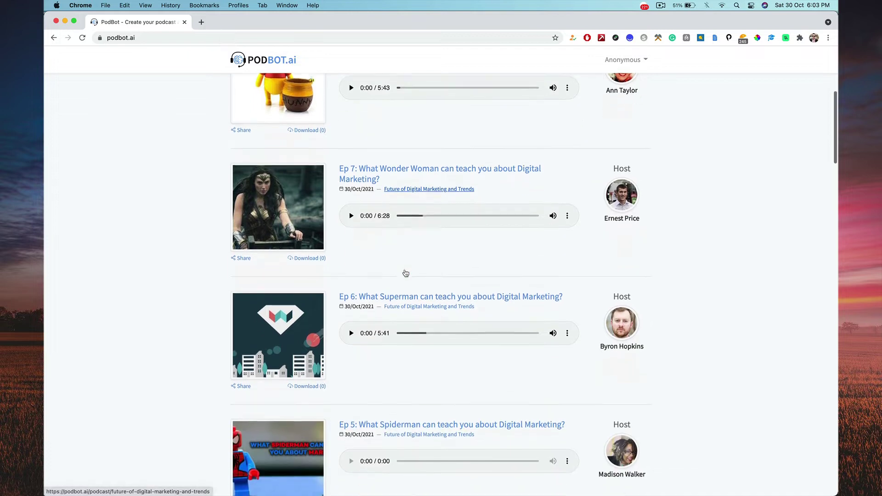
scroll(406, 274, "down", 2)
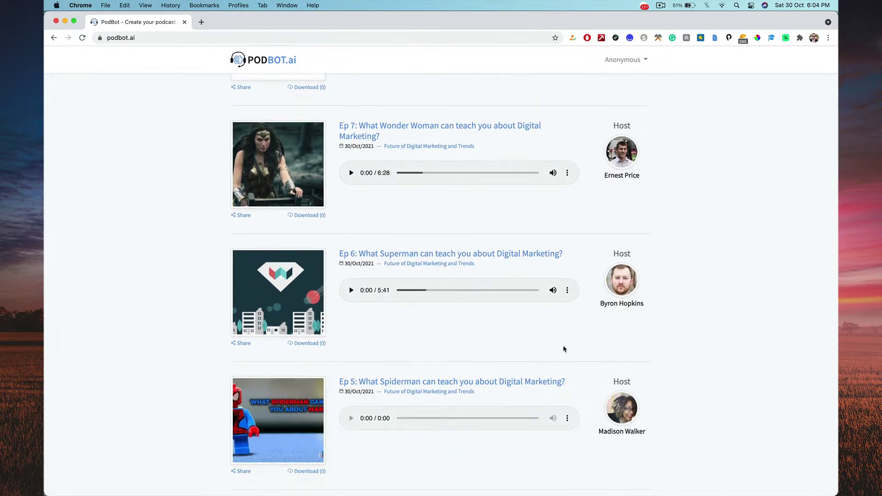
scroll(699, 365, "up", 14)
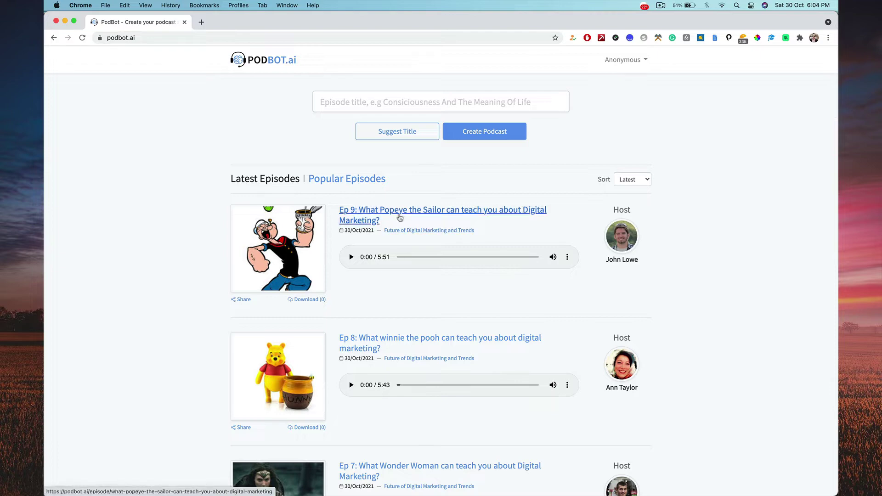
scroll(701, 223, "down", 8)
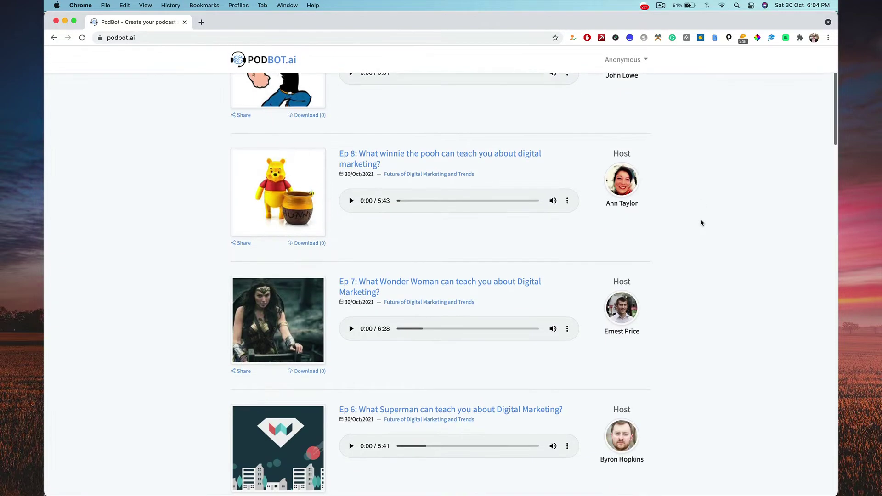
scroll(541, 295, "down", 4)
scroll(671, 299, "up", 4)
scroll(673, 299, "up", 8)
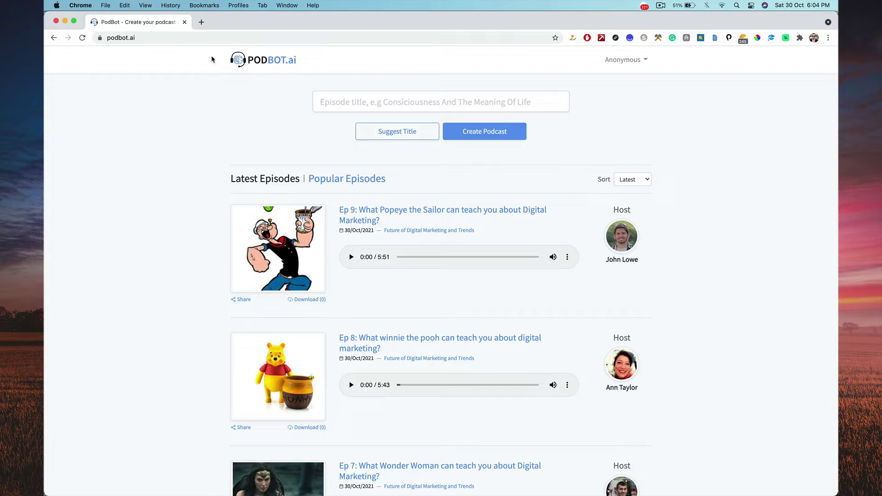
Step: In a new browser tab, search Google for 'headline generator'
left_click(201, 22)
type("google.com")
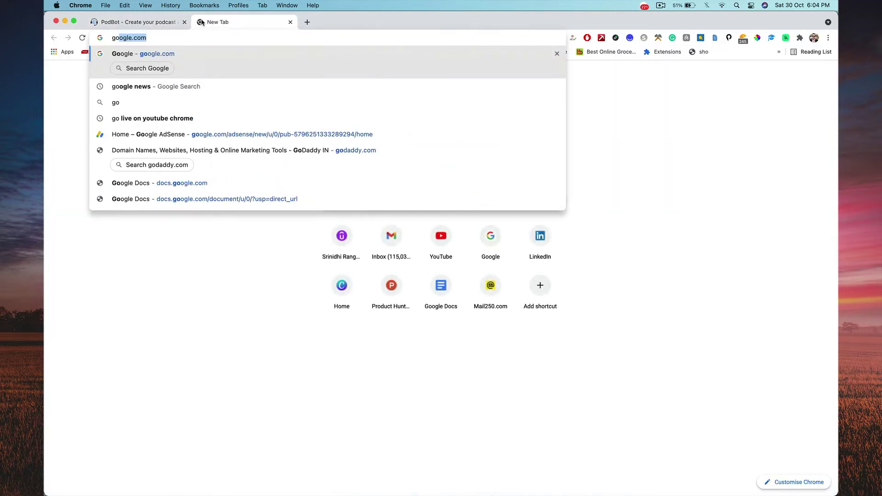
key("Return")
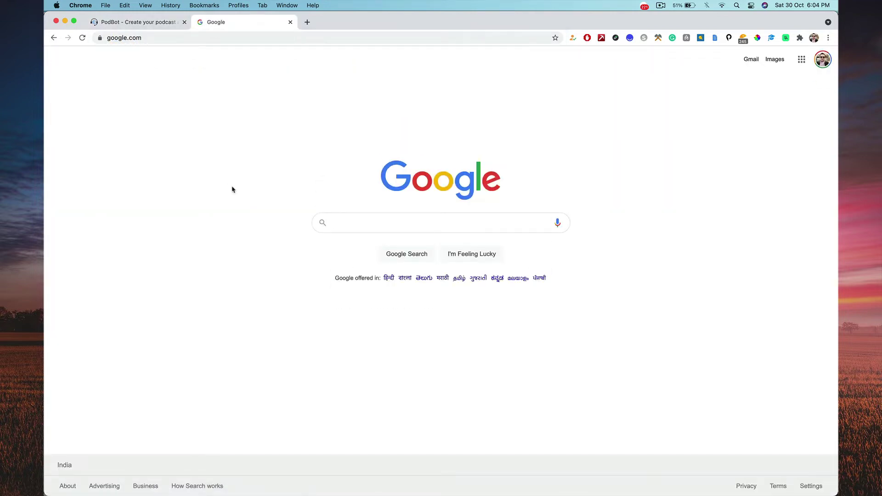
type("headline generat")
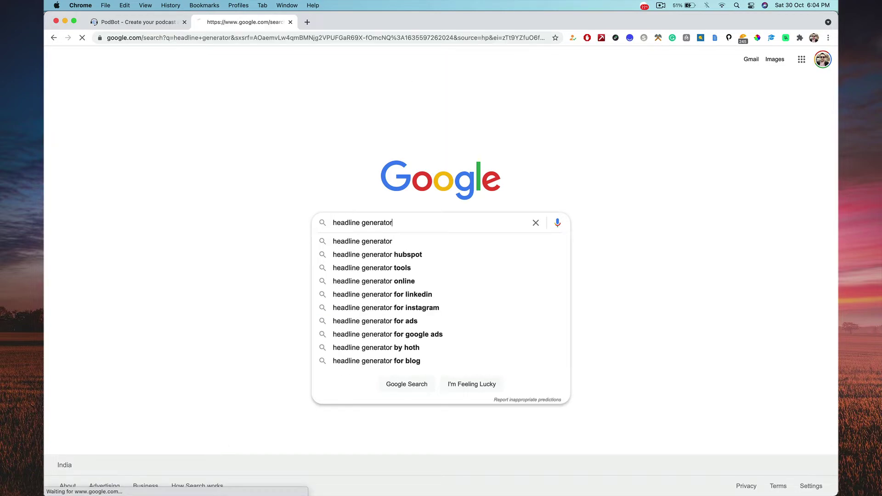
type("or")
key("Return")
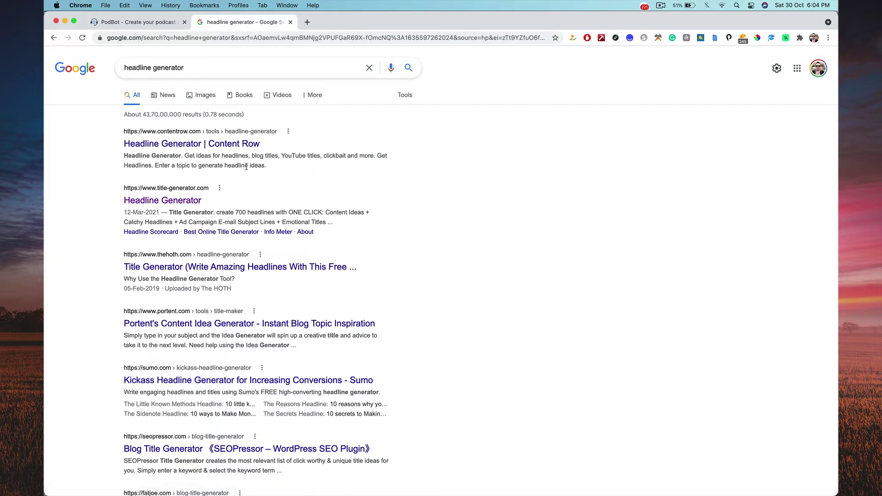
Step: Open the title-generator.com Headline Generator result in its own tab and switch to it
right_click(192, 200)
left_click(204, 202)
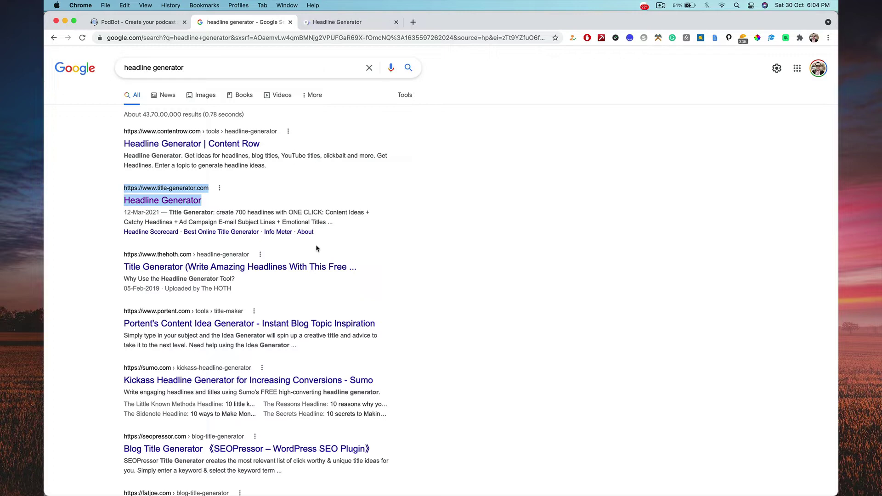
left_click(364, 22)
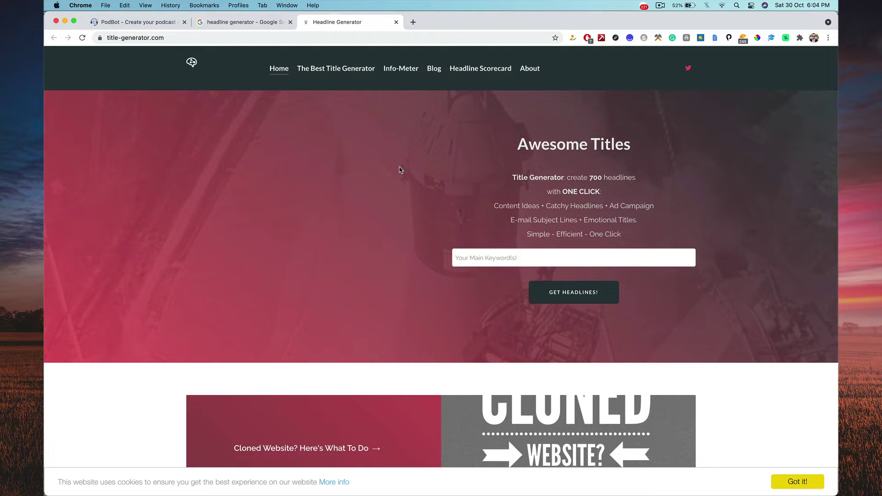
Step: Highlight feature phrases on Title Generator such as 'create 700 headlines' and 'ONE CLICK'
left_click_drag(573, 176, 666, 180)
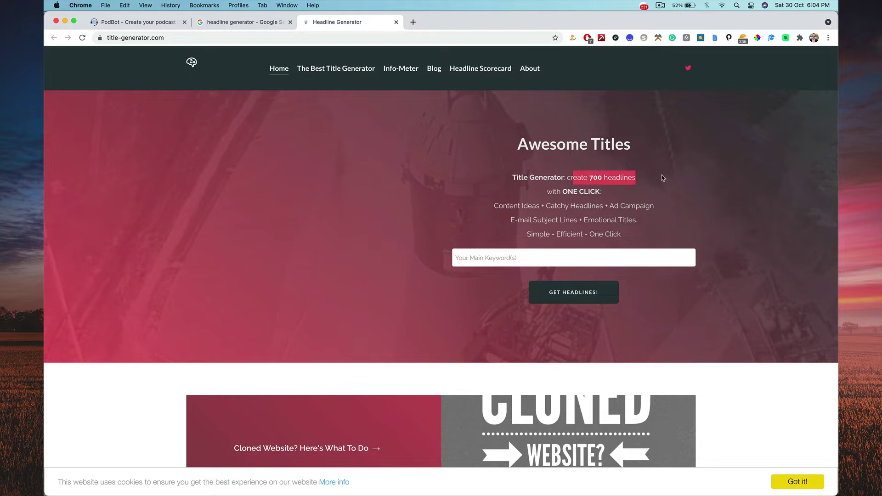
left_click(696, 192)
left_click_drag(561, 192, 615, 195)
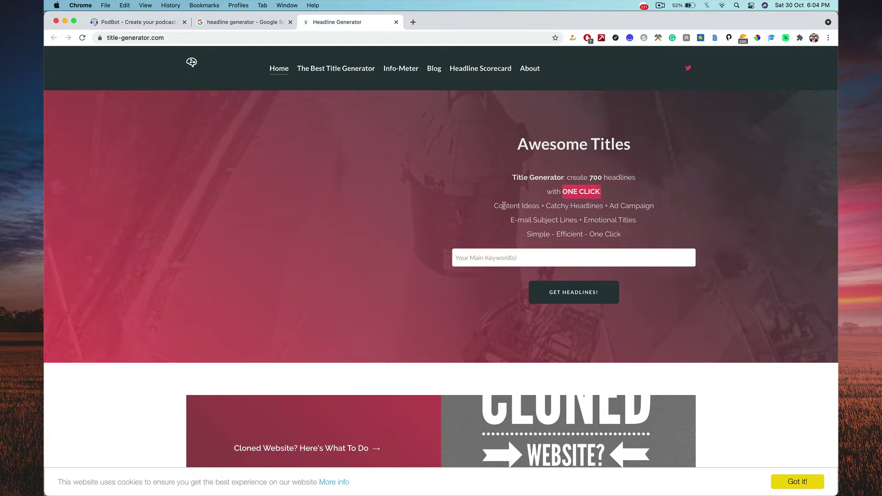
left_click_drag(504, 207, 686, 202)
left_click_drag(533, 219, 645, 223)
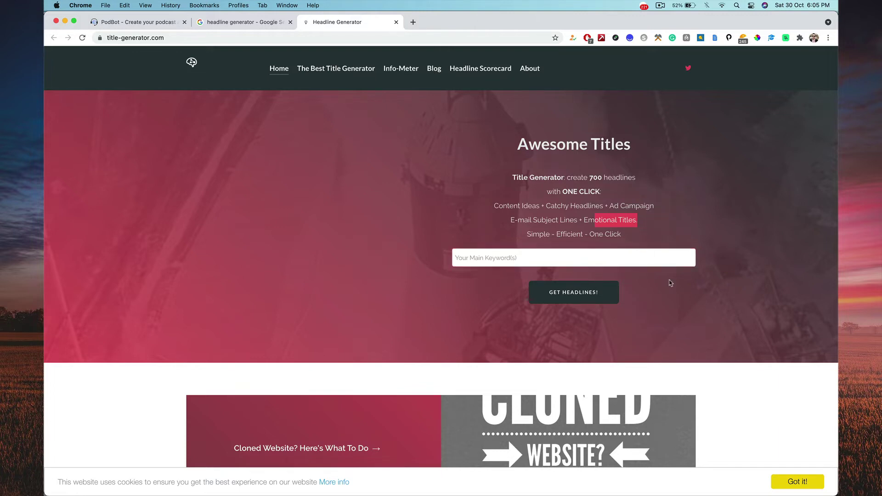
Step: Enter 'digital marketing trends' as the main keyword, using the 'digital marketing' autofill and fixing the typo
left_click(582, 256)
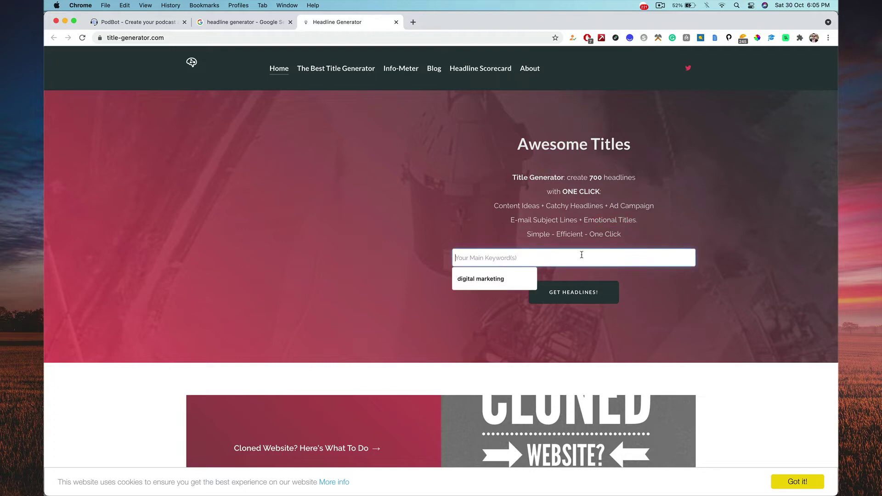
left_click(511, 279)
type("tr3ends")
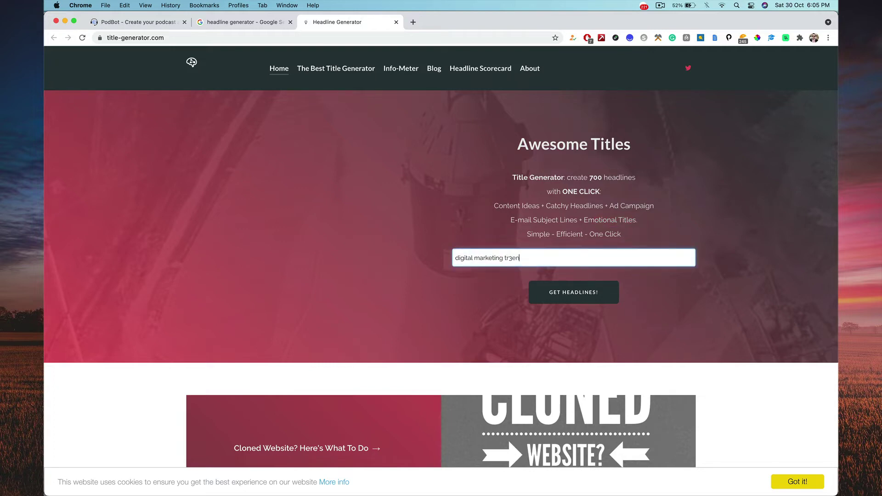
key("BackSpace")
key("BackSpace")
key("BackSpace")
key("BackSpace")
key("BackSpace")
type("rends")
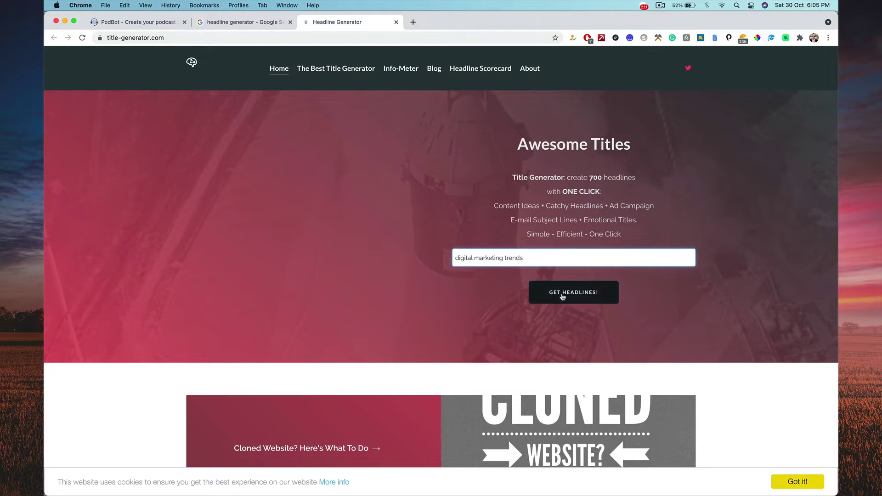
Step: Generate headlines for 'digital marketing trends' and scroll through the first page of ideas
left_click(563, 297)
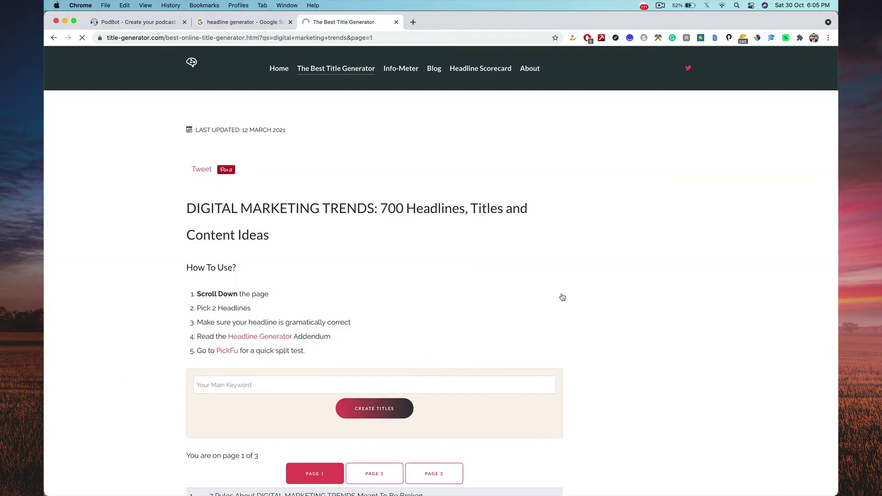
scroll(562, 297, "down", 5)
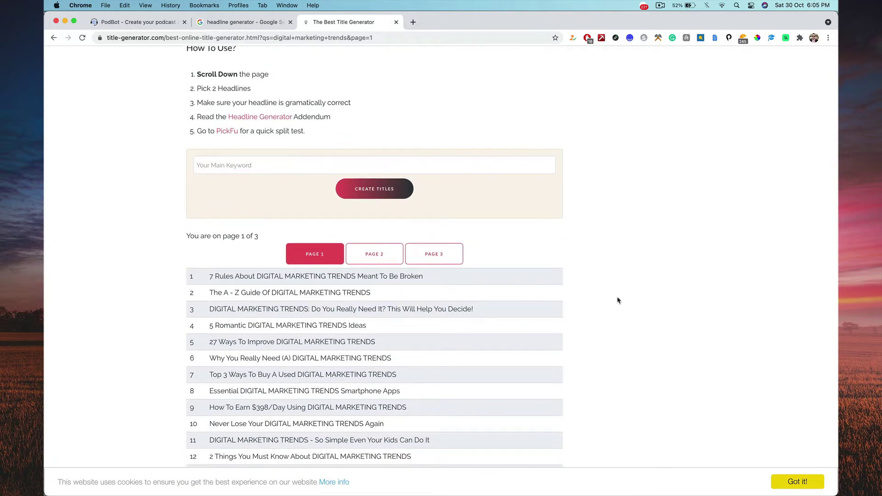
scroll(618, 300, "down", 5)
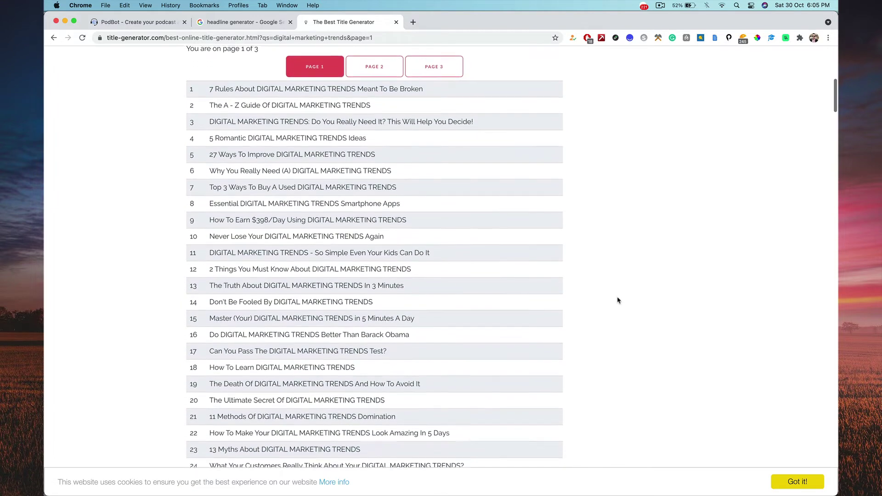
scroll(618, 301, "down", 2)
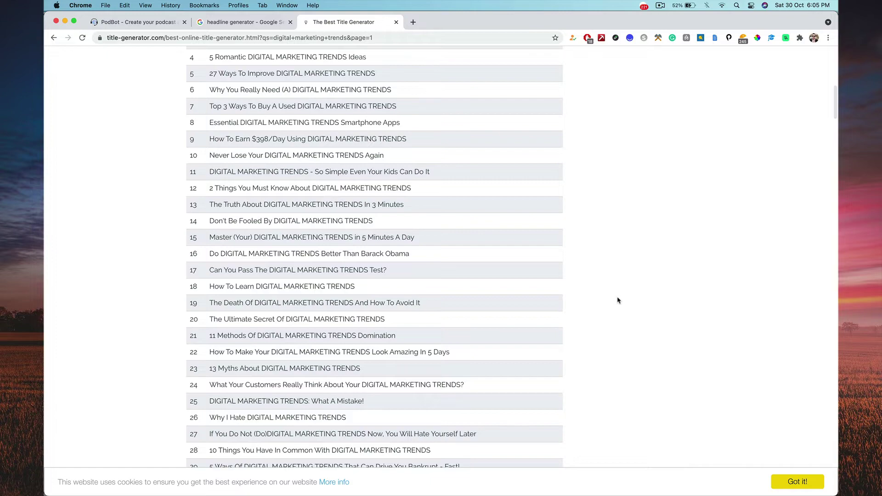
scroll(618, 301, "down", 2)
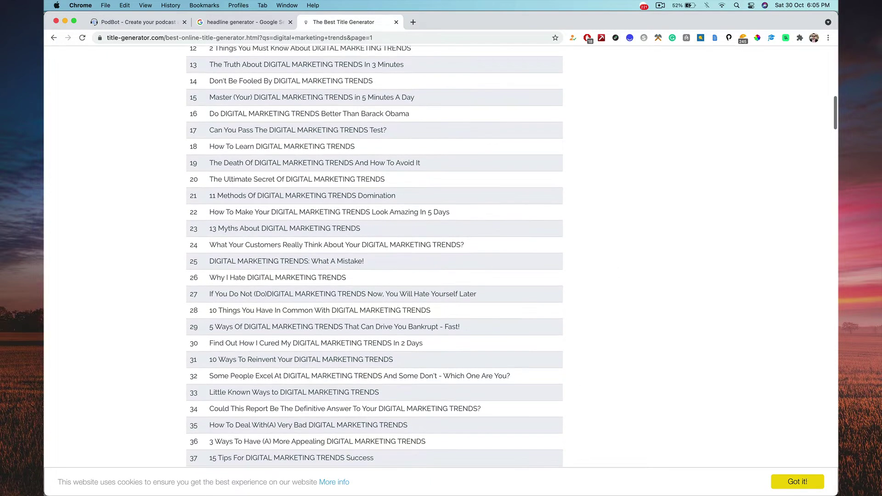
scroll(726, 338, "down", 10)
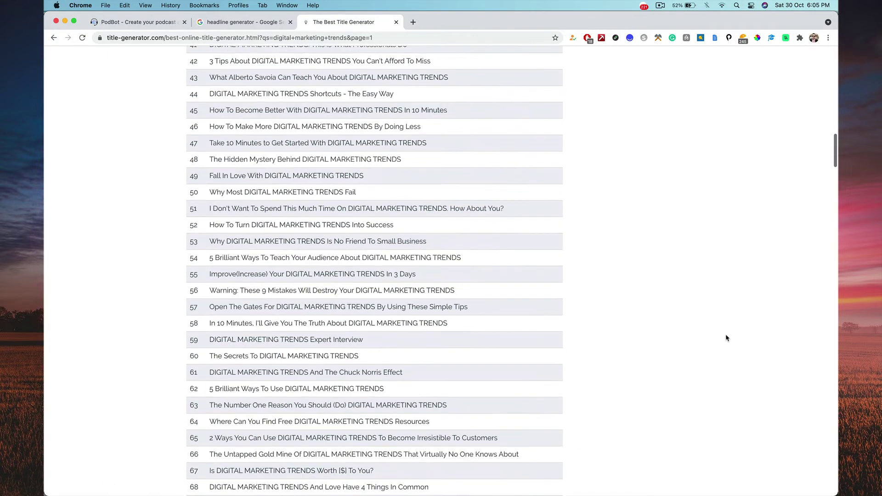
scroll(727, 338, "down", 8)
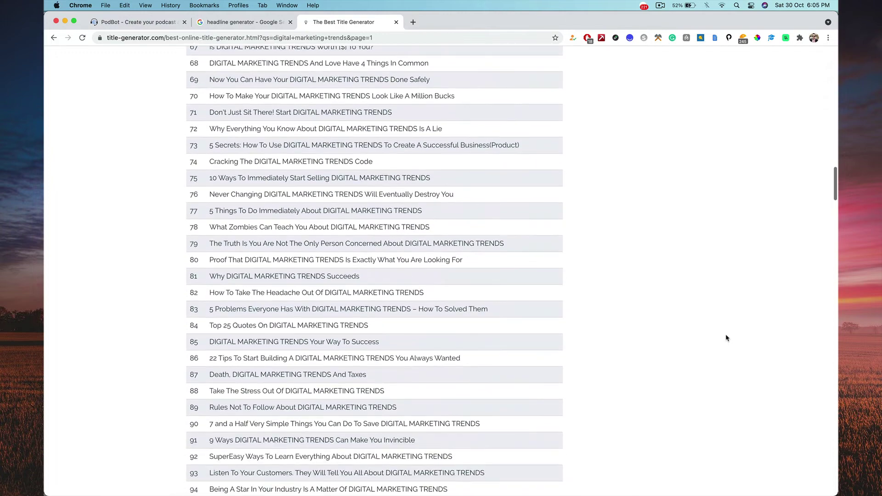
scroll(727, 338, "down", 3)
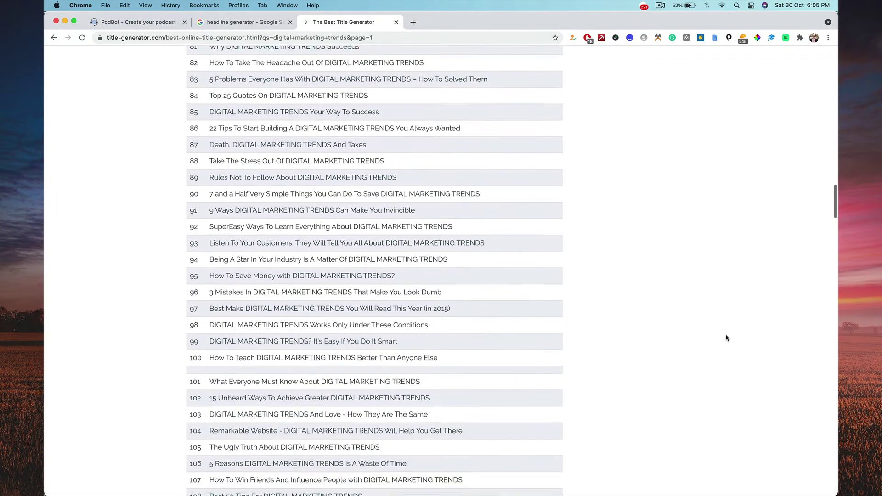
scroll(726, 338, "down", 2)
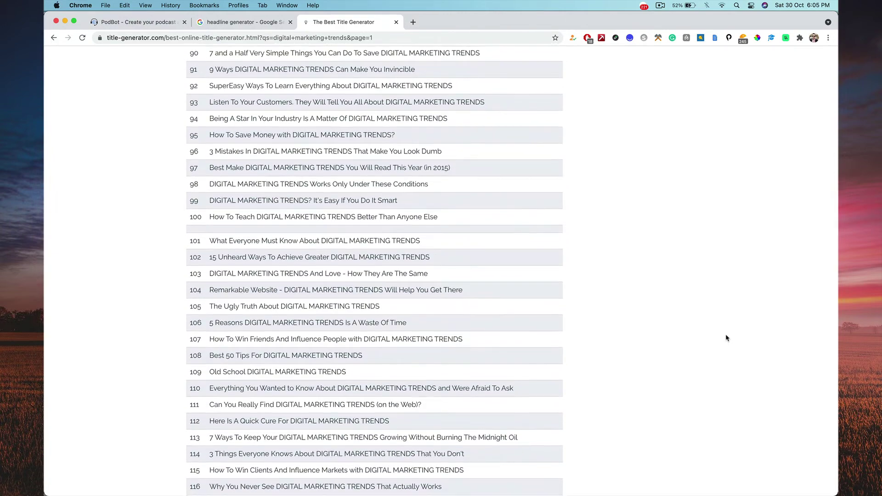
scroll(727, 339, "down", 1)
scroll(726, 338, "down", 5)
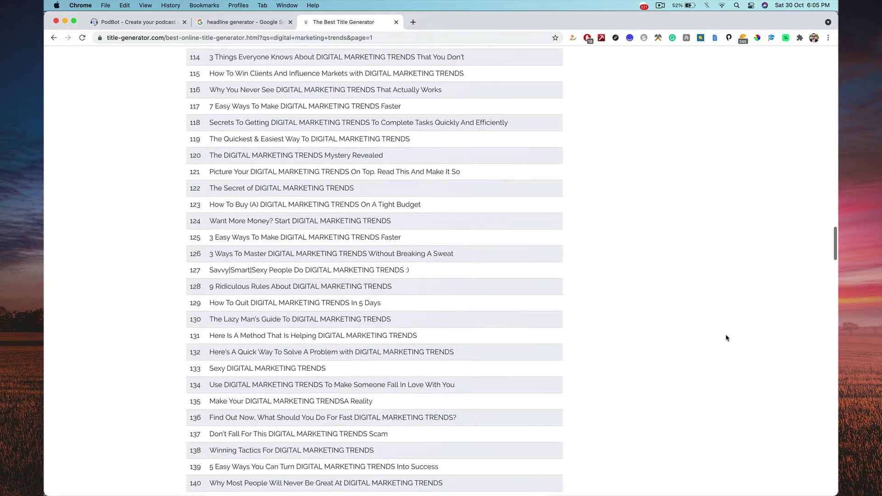
scroll(726, 338, "down", 3)
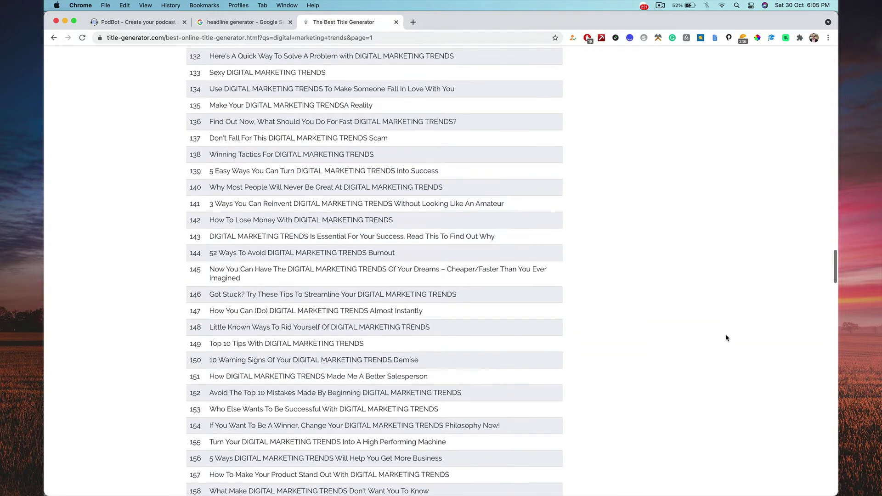
scroll(726, 338, "down", 2)
scroll(726, 339, "down", 15)
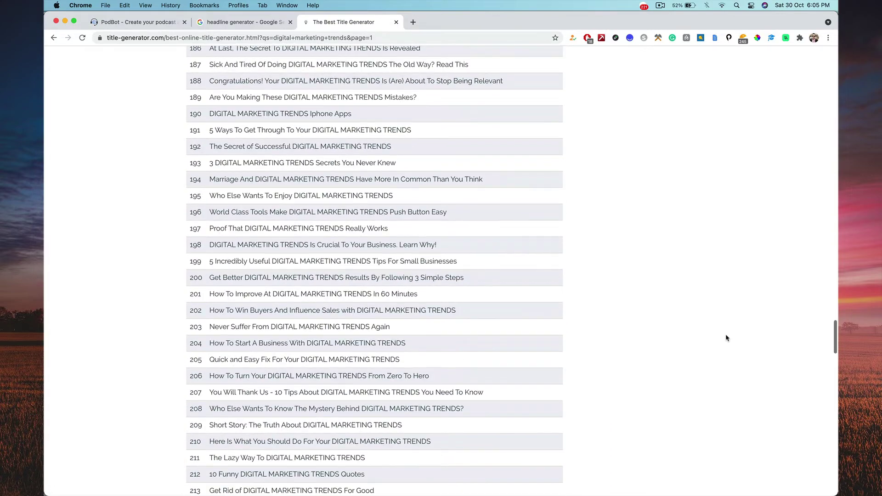
scroll(726, 338, "down", 13)
scroll(726, 338, "down", 10)
scroll(726, 337, "down", 10)
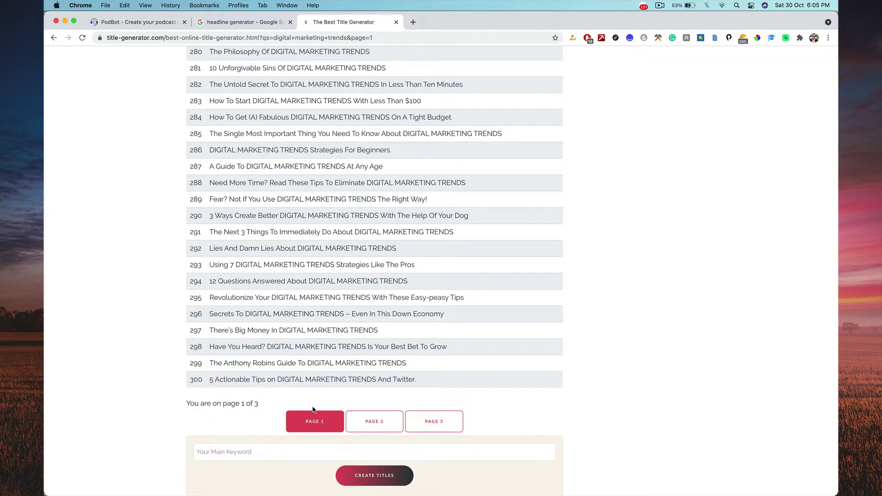
Step: Browse page 2 of the DIGITAL MARKETING TRENDS headline ideas
left_click(363, 427)
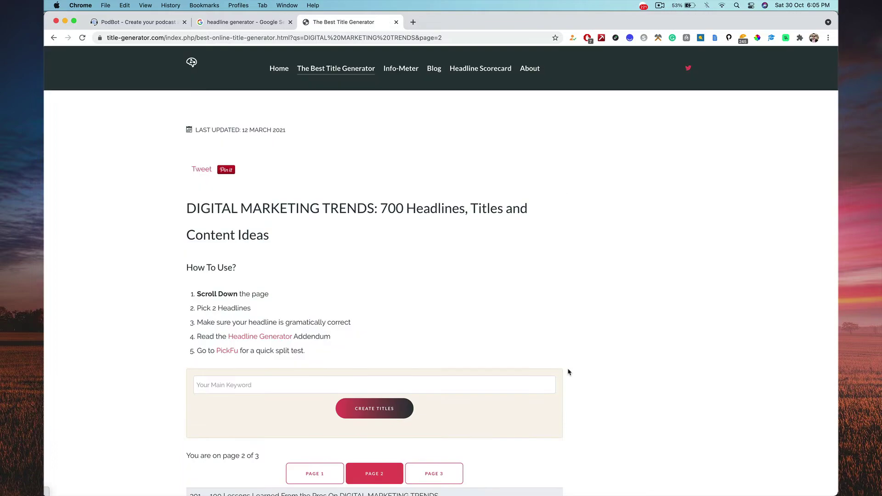
scroll(613, 315, "down", 8)
scroll(614, 316, "down", 20)
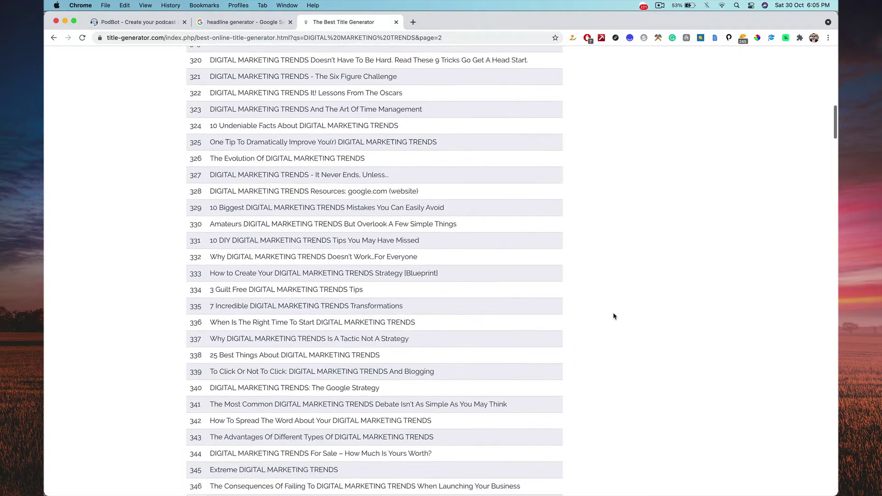
scroll(613, 316, "down", 20)
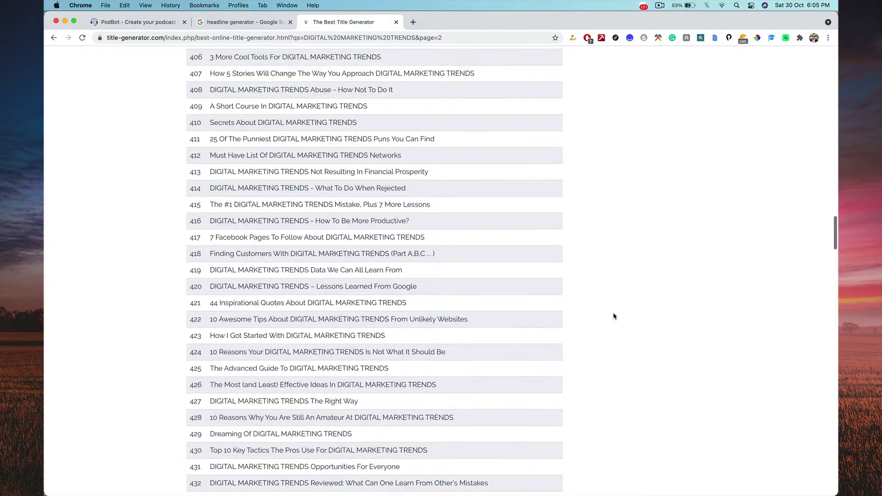
scroll(613, 316, "down", 15)
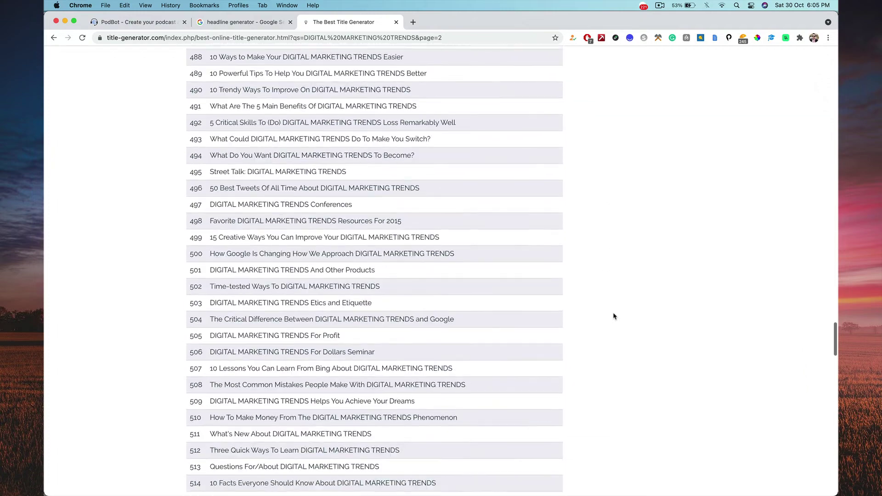
scroll(613, 316, "down", 20)
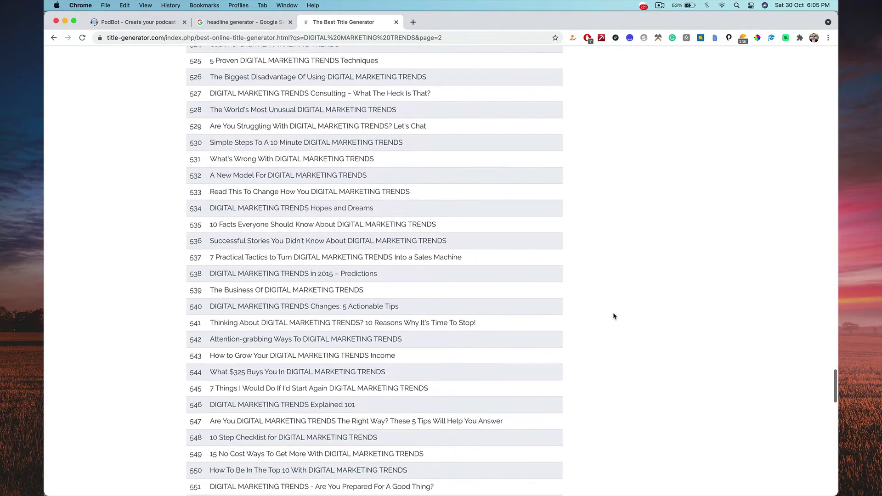
scroll(613, 316, "down", 6)
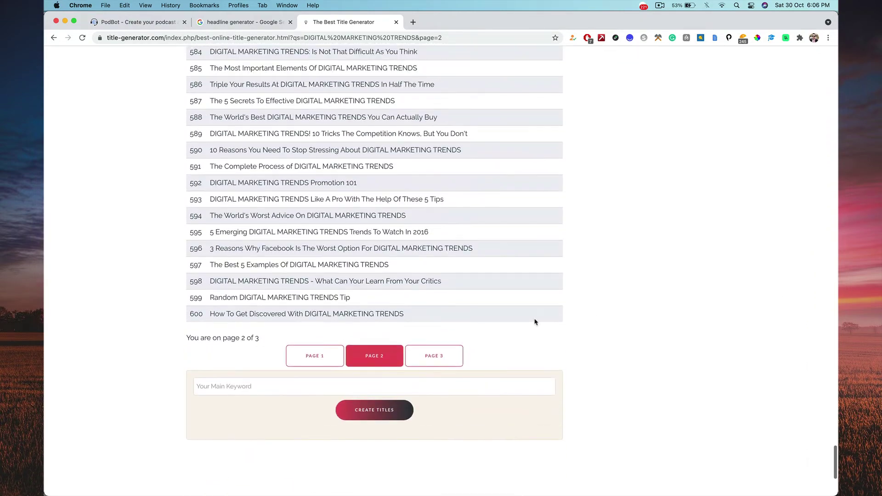
Step: Browse page 3 of the headline ideas, down through title 654
left_click(434, 353)
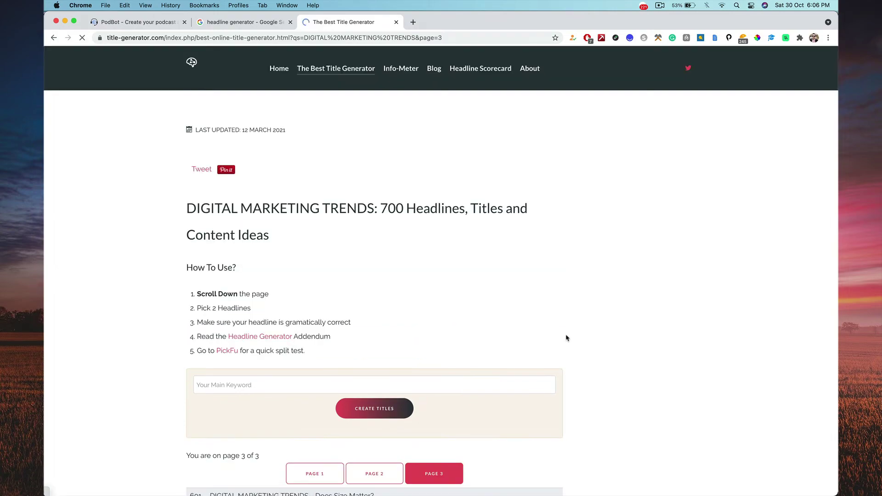
scroll(567, 339, "down", 8)
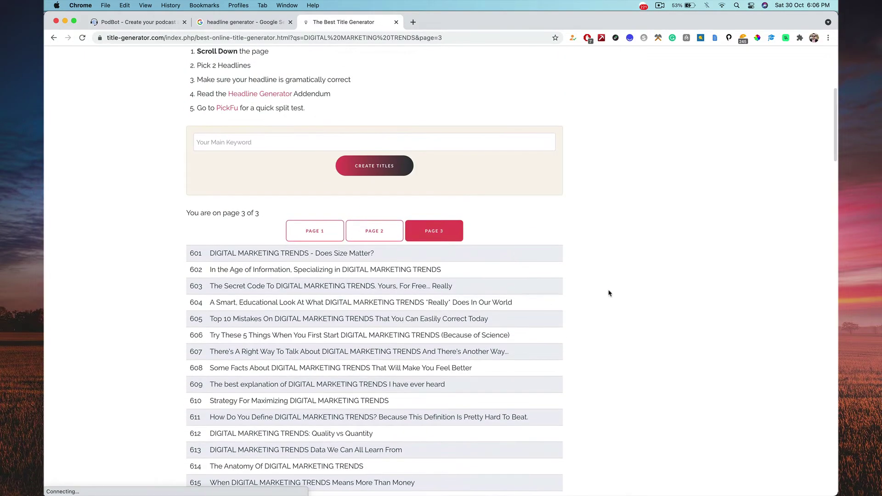
scroll(609, 293, "down", 20)
scroll(609, 293, "down", 5)
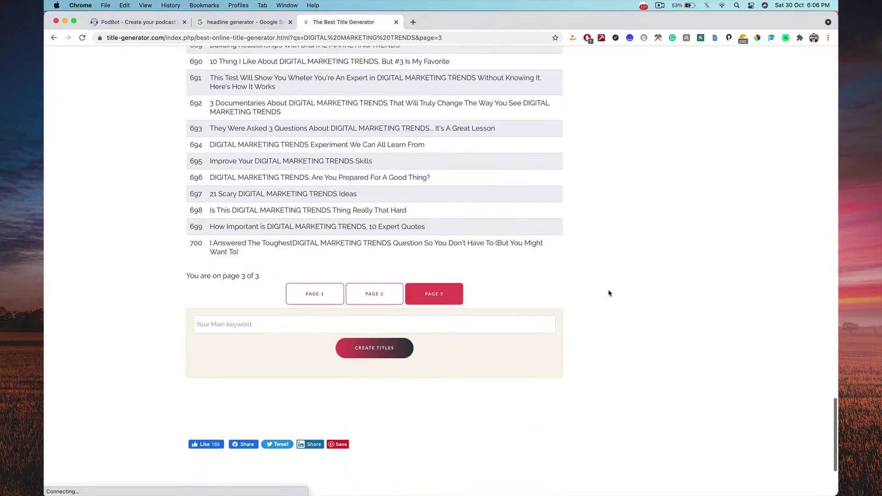
scroll(609, 293, "up", 20)
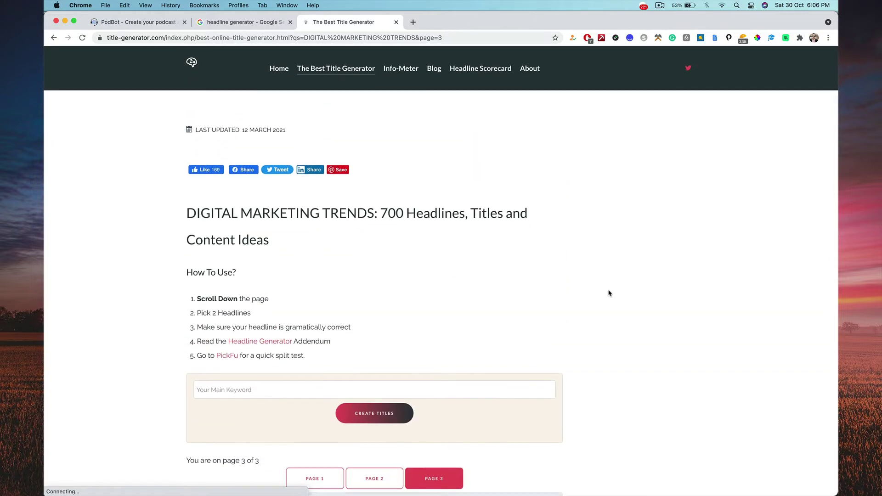
scroll(609, 293, "down", 12)
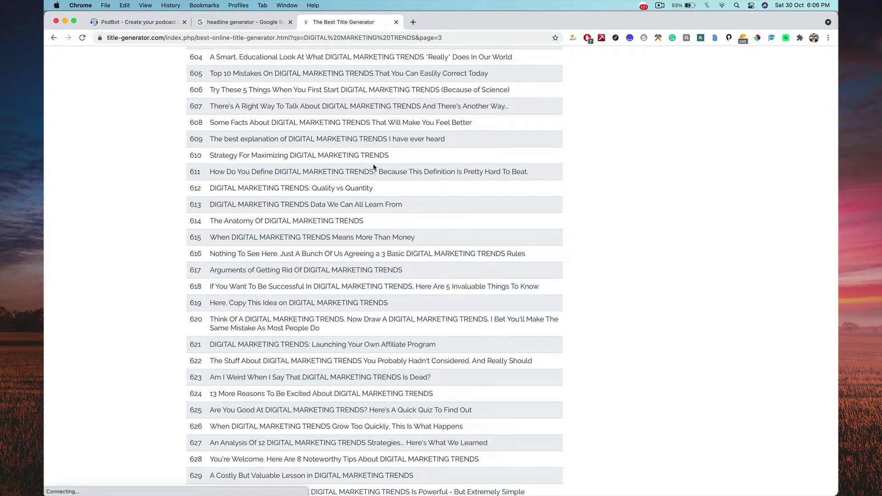
scroll(374, 168, "down", 5)
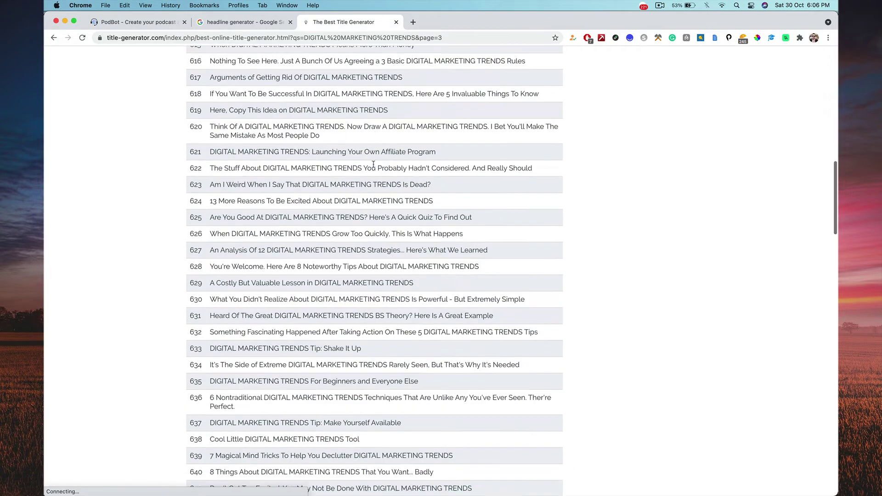
scroll(374, 166, "down", 2)
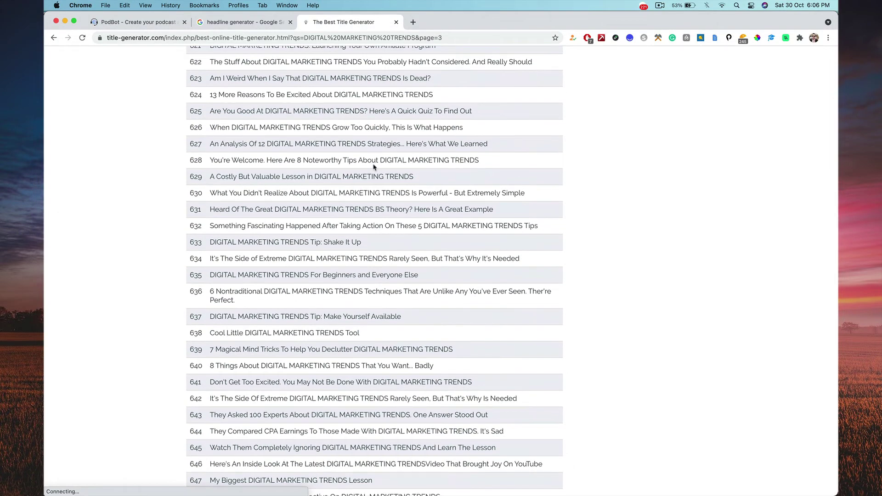
scroll(375, 365, "down", 2)
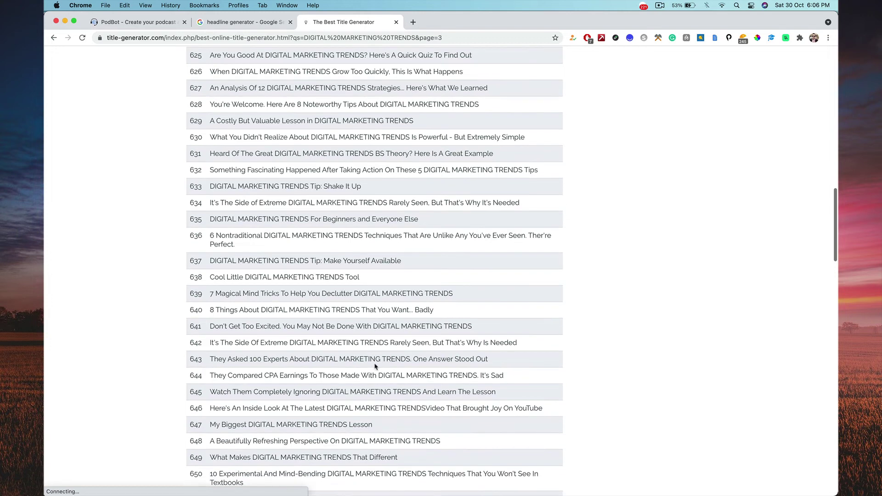
scroll(376, 366, "down", 2)
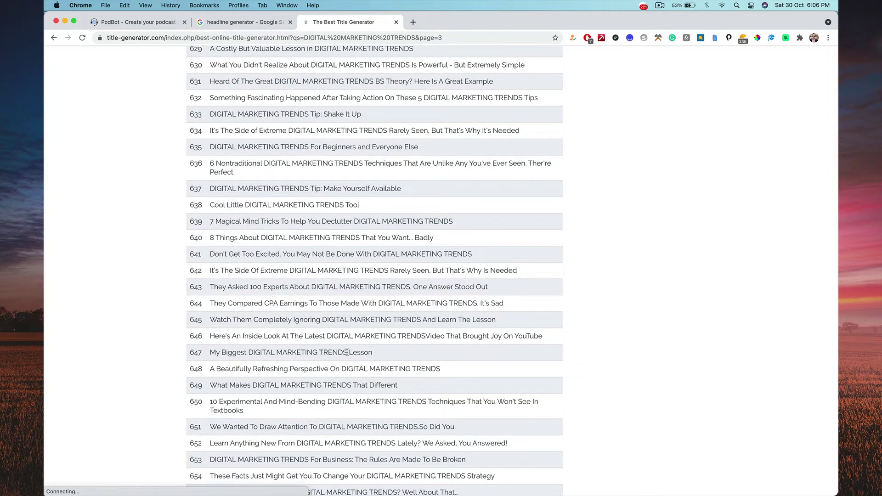
Step: Create a PodBot episode titled 'Biggest DIGITAL MARKETING TRENDS for 2022' using headline 647's phrase
left_click_drag(349, 353, 222, 354)
key("super+c")
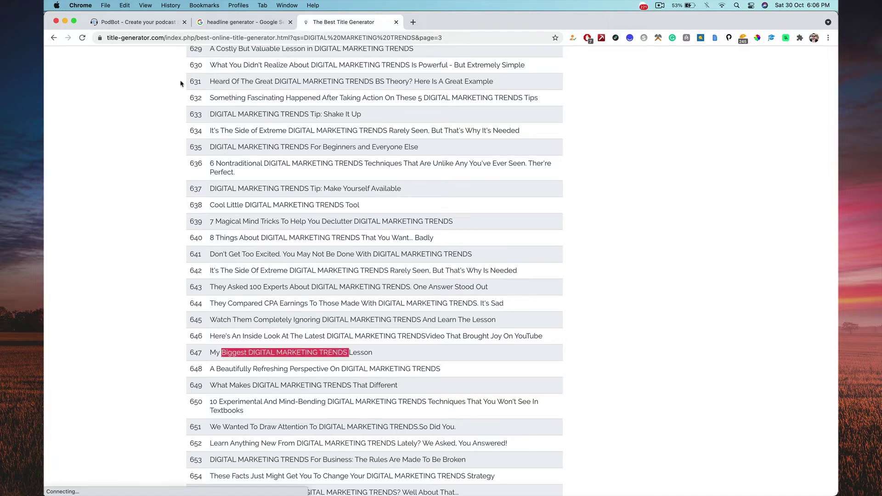
left_click(153, 21)
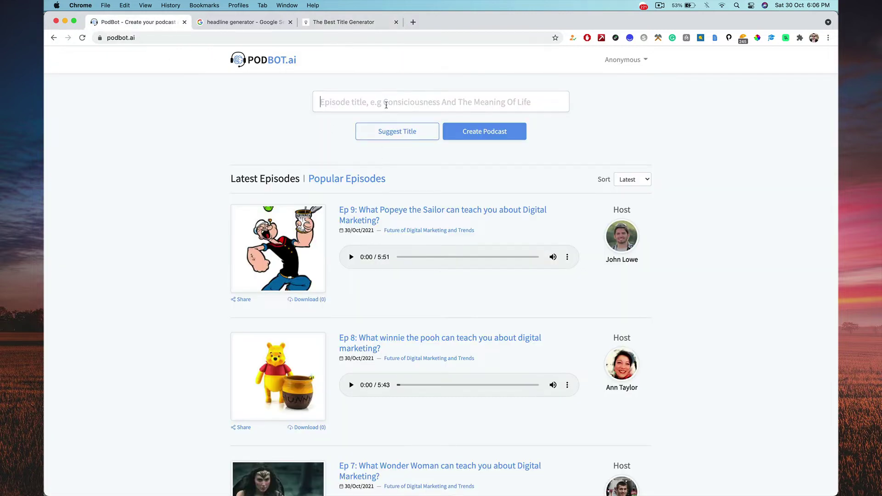
left_click(386, 105)
key("super+v")
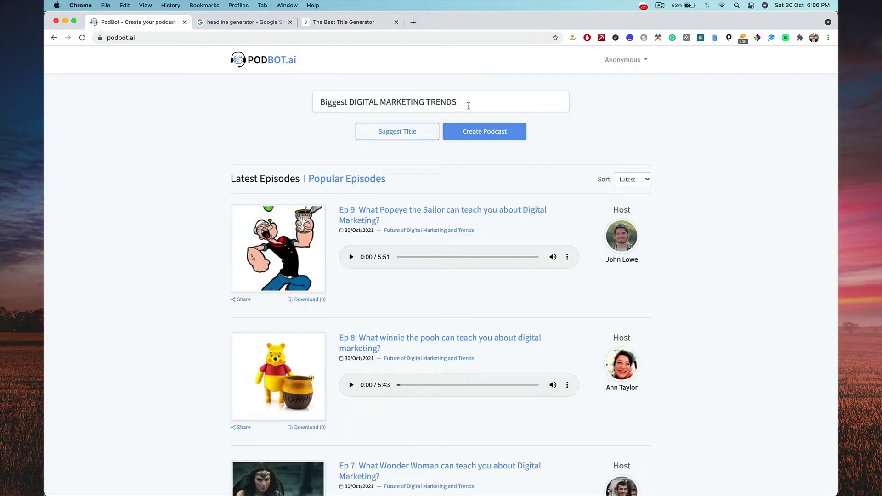
type("for 2022")
left_click(512, 133)
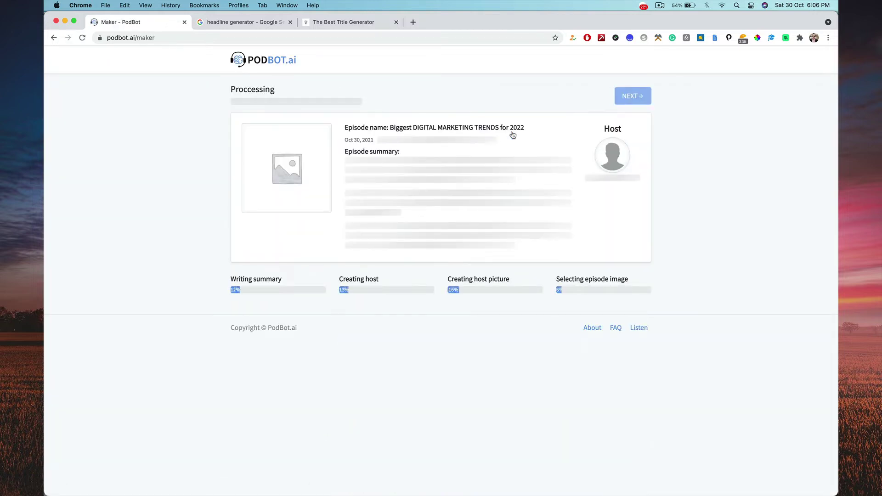
Step: Highlight text on the episode-generation progress screen while the episode builds
left_click_drag(231, 280, 380, 279)
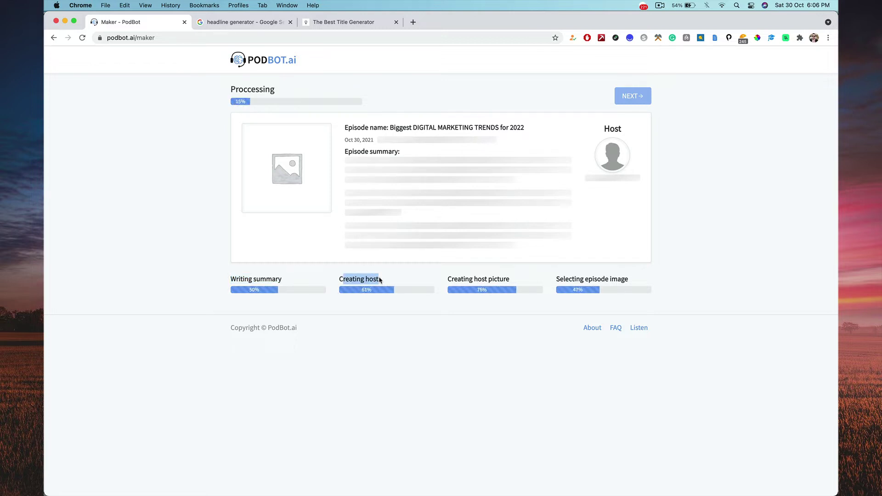
left_click_drag(451, 279, 515, 281)
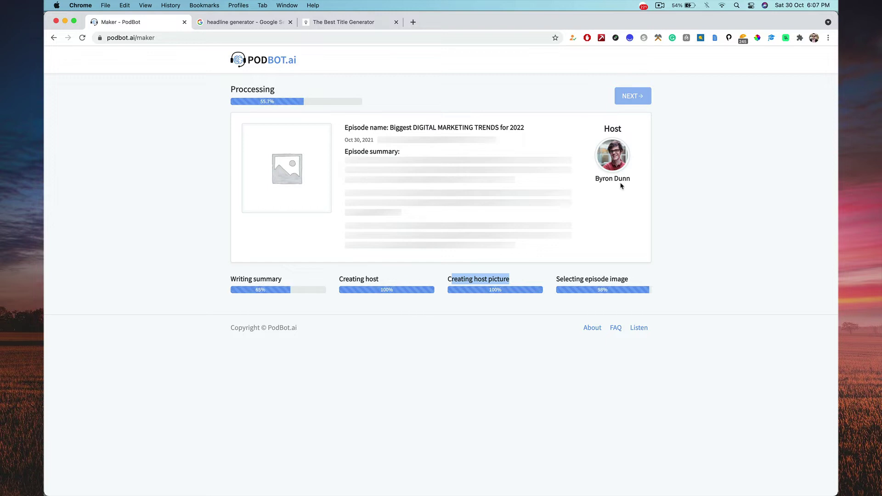
left_click(520, 282)
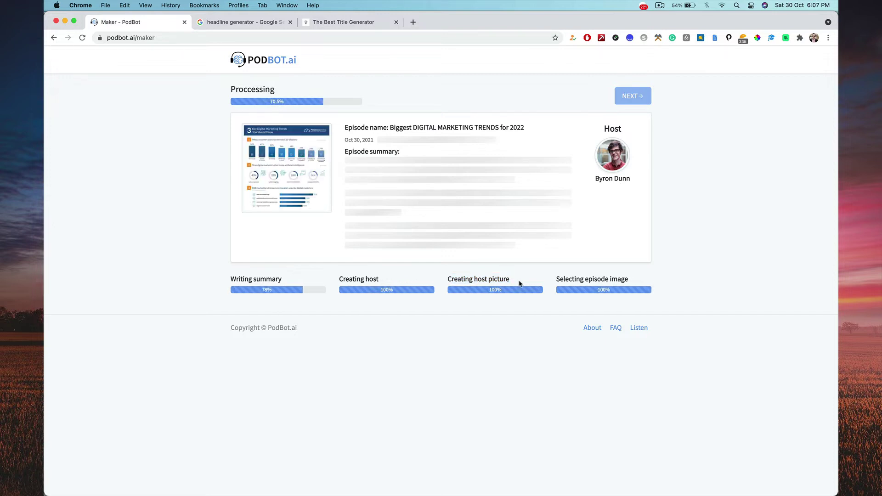
left_click_drag(560, 279, 635, 280)
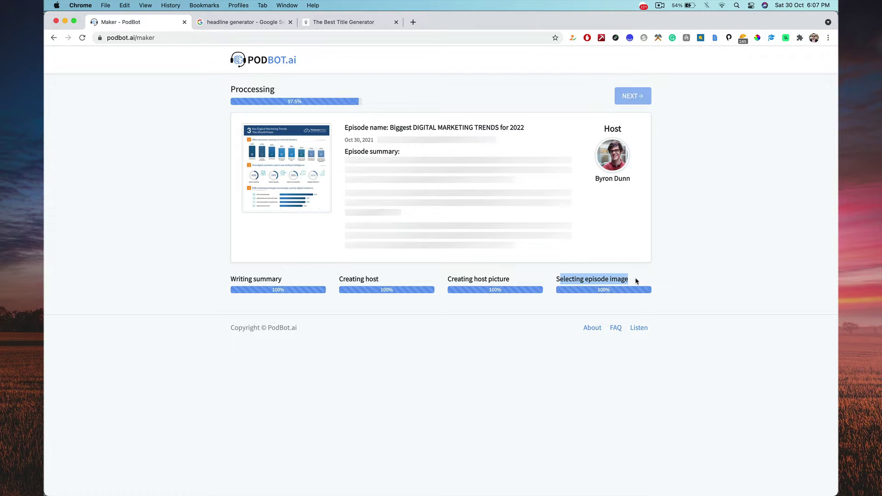
Step: Pick 'Future of Digital Marketing and Trends' under Choose a Podcast and publish the episode immediately
left_click(636, 281)
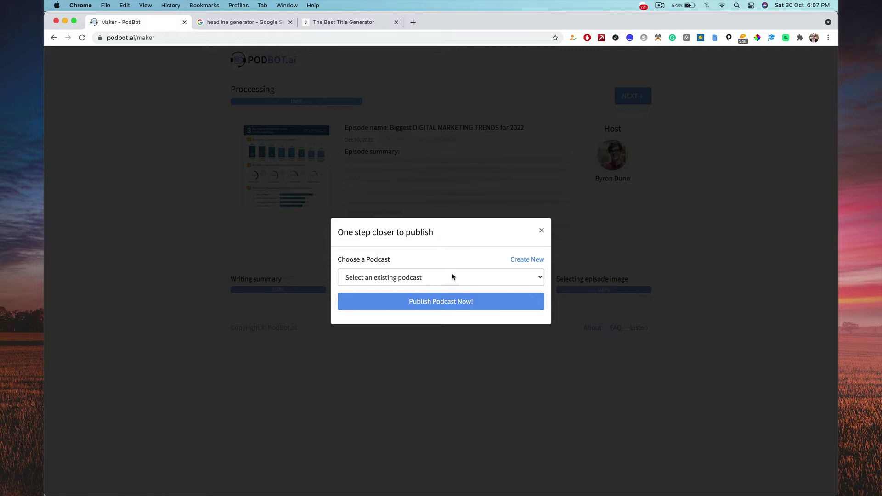
left_click(462, 277)
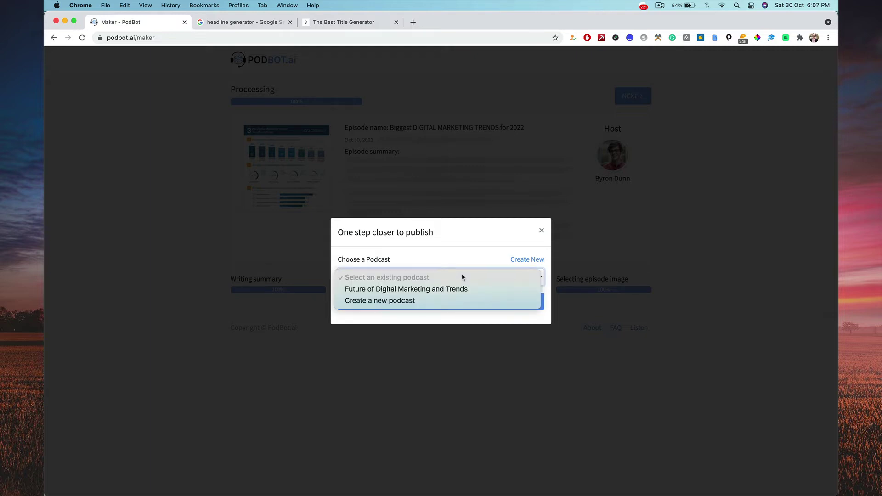
left_click(464, 289)
left_click(475, 278)
left_click(469, 278)
left_click(469, 277)
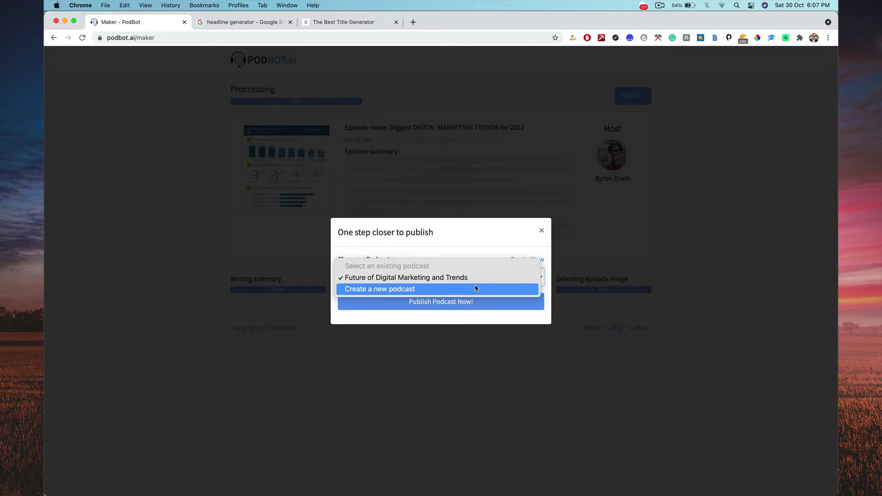
left_click(424, 278)
left_click(423, 279)
left_click(422, 279)
left_click(422, 279)
left_click(420, 278)
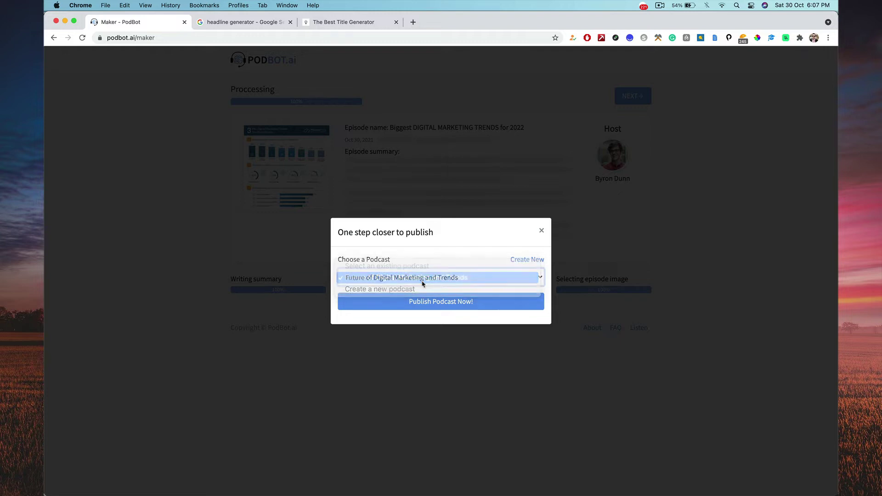
left_click(441, 307)
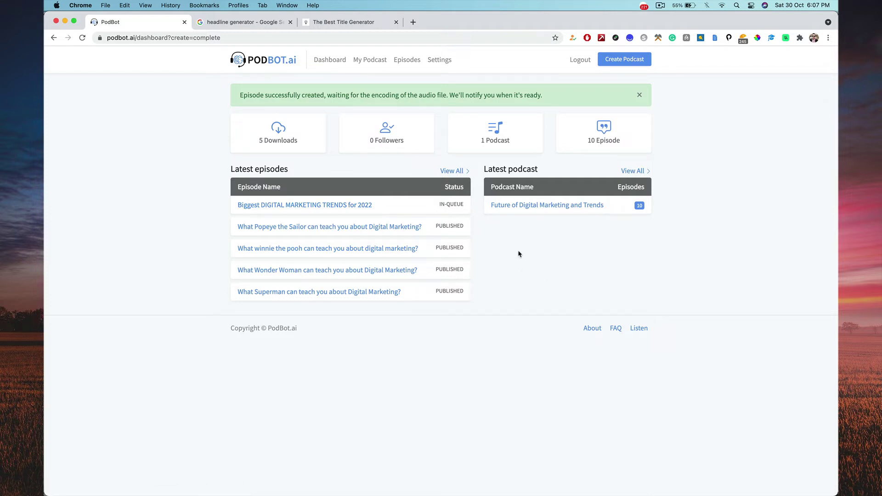
Step: Reload the dashboard, visit the Popeye the Sailor episode, then open the full Episodes List via View All
left_click(460, 39)
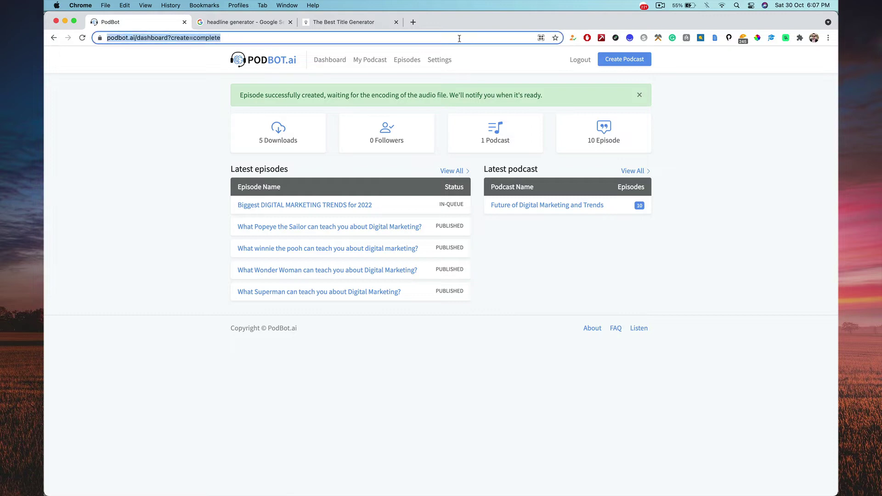
key("Return")
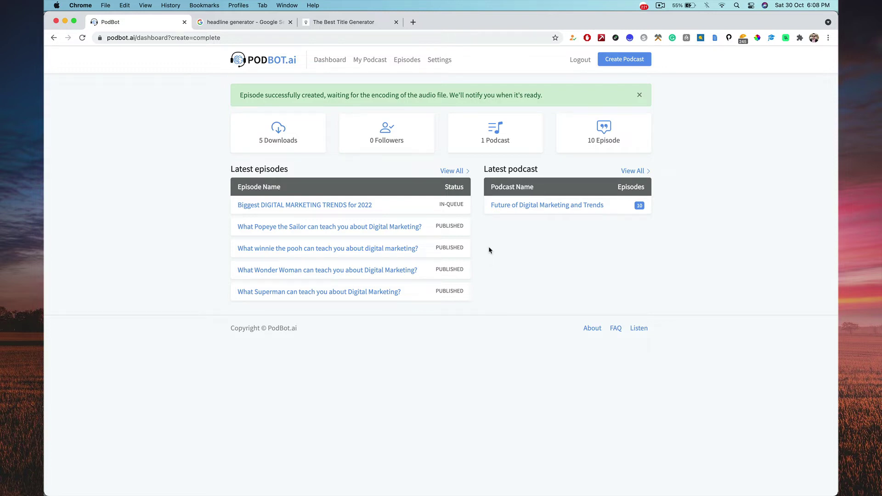
left_click(343, 209)
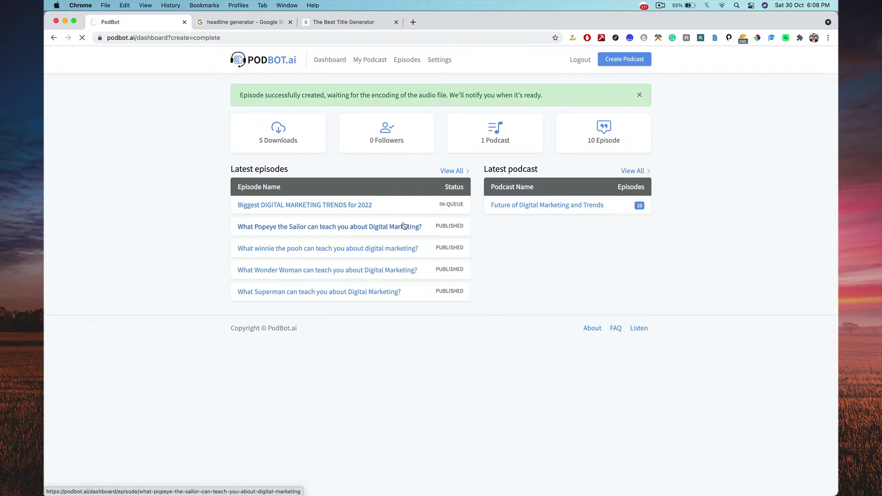
left_click(354, 39)
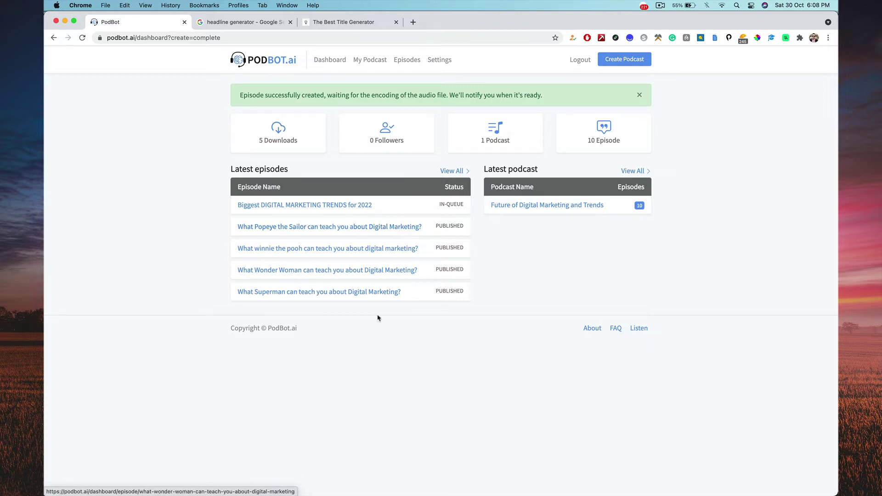
left_click(452, 174)
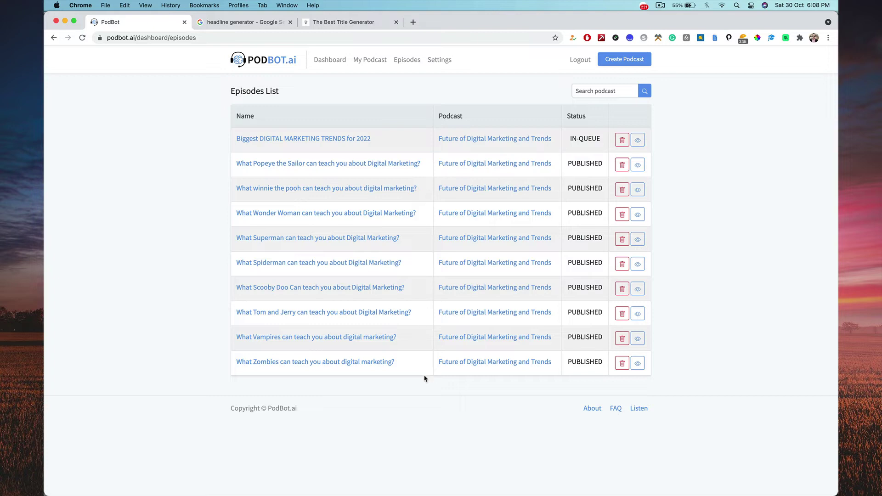
Step: Highlight the IN-QUEUE and PUBLISHED statuses, then open the 'What Zombies can teach you about digital marketing?' episode
double_click(578, 137)
left_click_drag(568, 361, 602, 366)
left_click(496, 384)
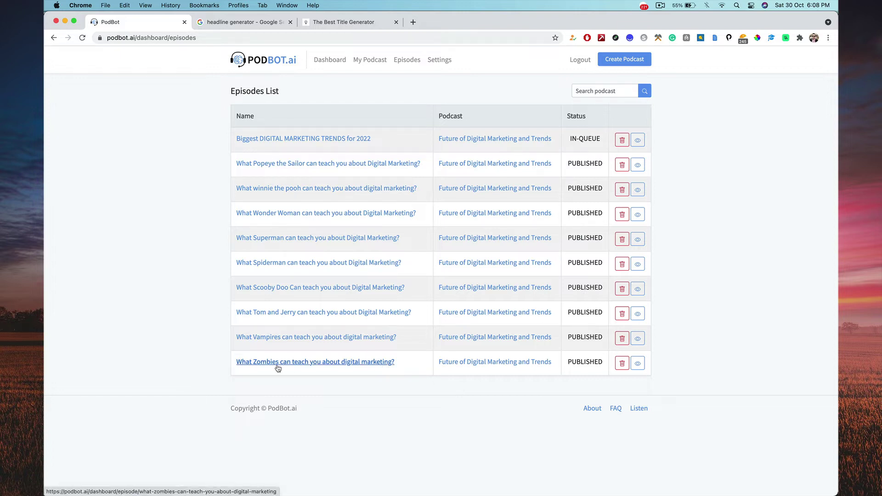
left_click(344, 365)
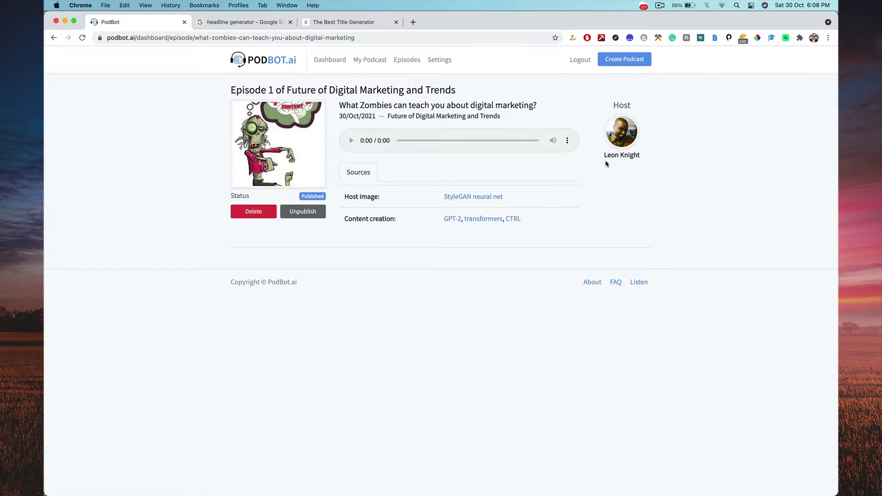
Step: Reload the Zombies episode page, seek its audio to 1:08 of 5:42 and play it
left_click(568, 142)
left_click(577, 172)
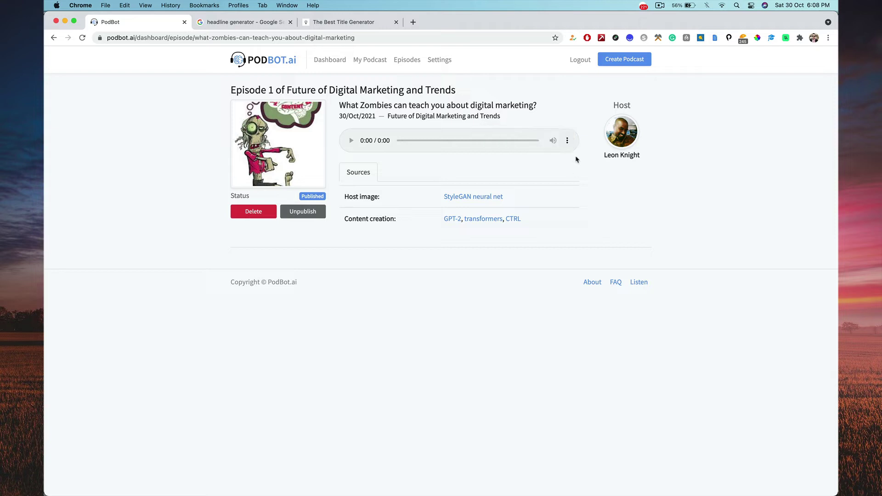
left_click(431, 37)
key("Return")
left_click(568, 140)
left_click(568, 141)
left_click(563, 167)
left_click_drag(403, 141, 427, 143)
left_click(352, 144)
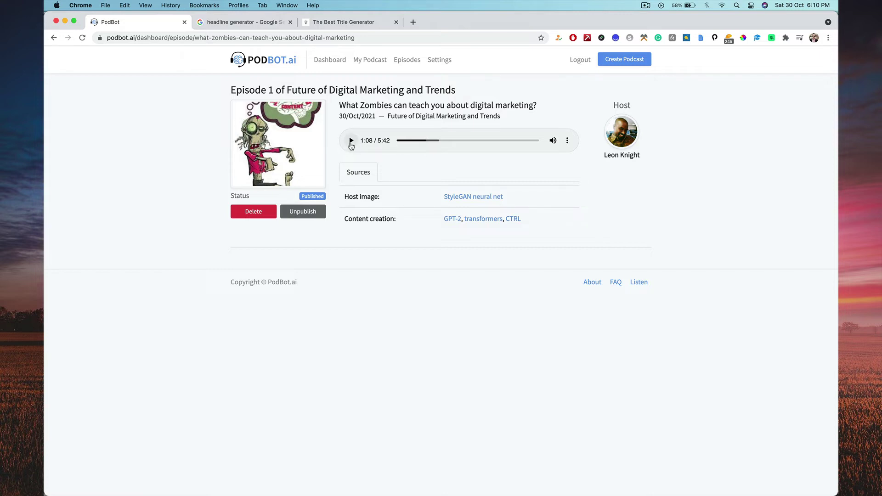
Step: Play the Zombies episode audio, pause at 1:36, then resume listening up to 2:03
left_click(351, 144)
left_click(351, 141)
left_click(351, 141)
Step: Look over the results in The Best Title Generator tab
left_click(343, 22)
scroll(277, 226, "up", 15)
scroll(277, 226, "down", 20)
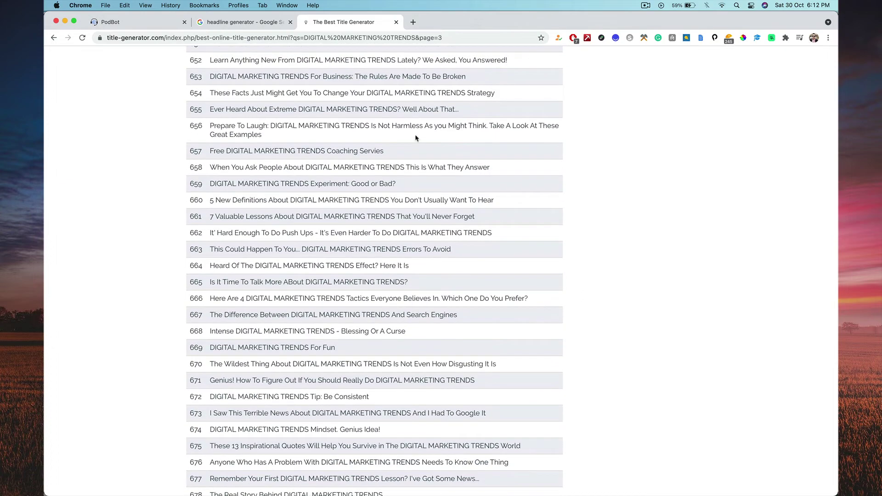
Step: Search Google for 'blog topic generator' in a new tab
left_click(413, 23)
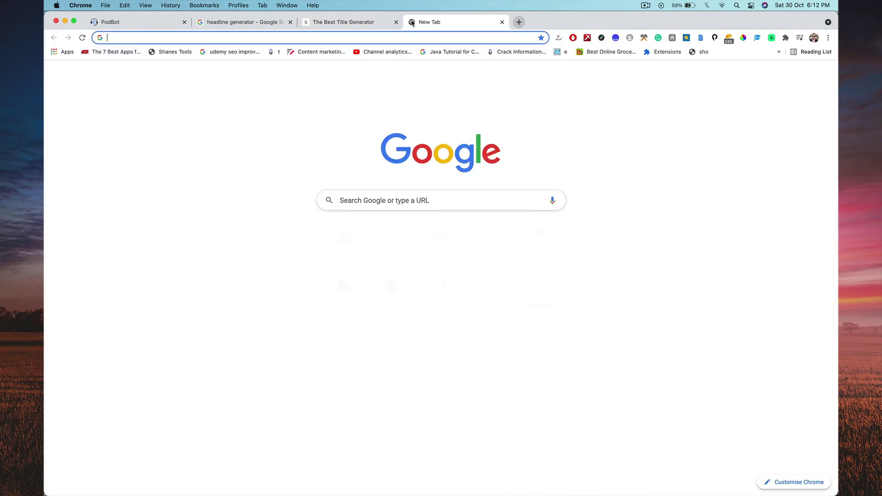
type("google.com")
key("Return")
type("blog topic generator")
key("Return")
Step: Browse the search results and open the GPT-3 Demo Blog Idea Generator by Topic result
scroll(275, 138, "down", 10)
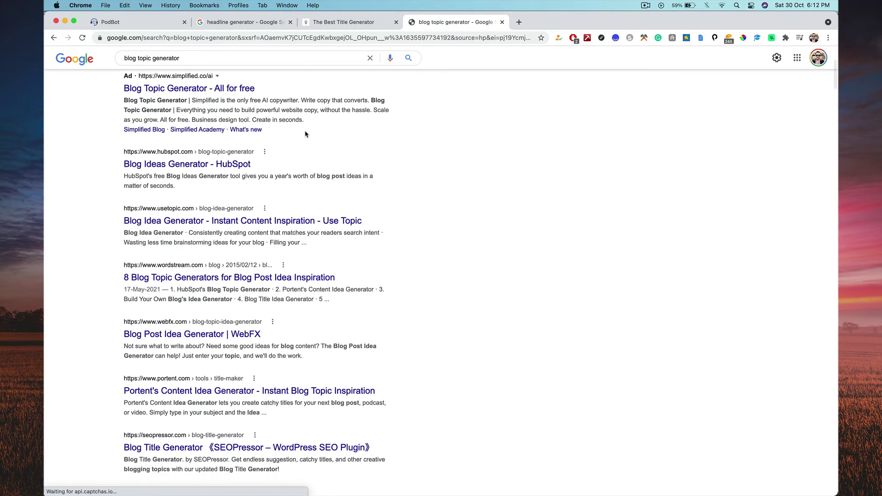
scroll(208, 151, "up", 1)
scroll(208, 151, "up", 1)
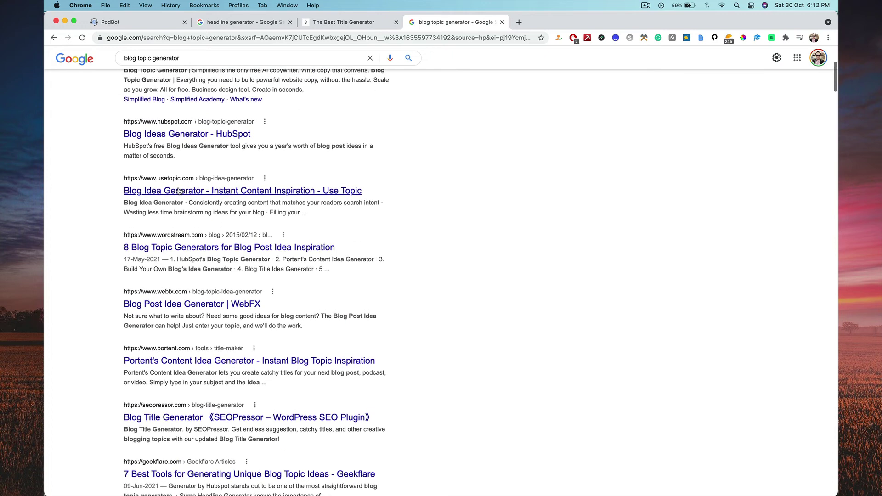
left_click(192, 134)
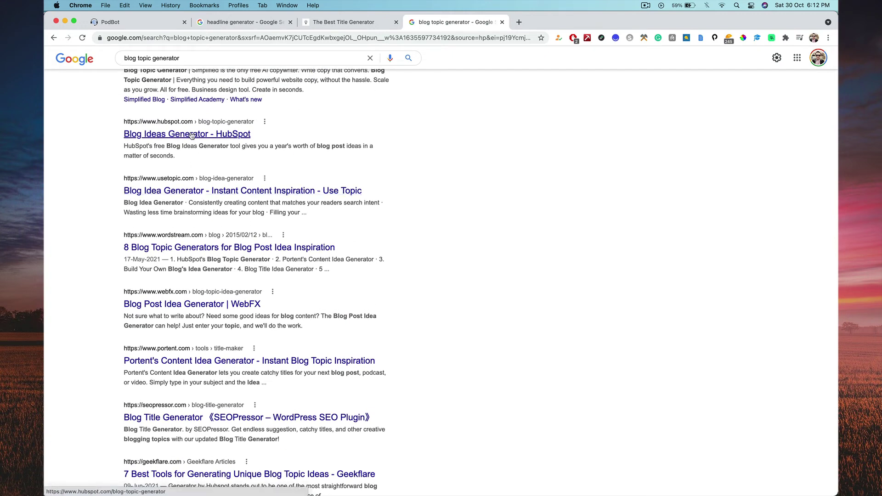
scroll(202, 219, "down", 5)
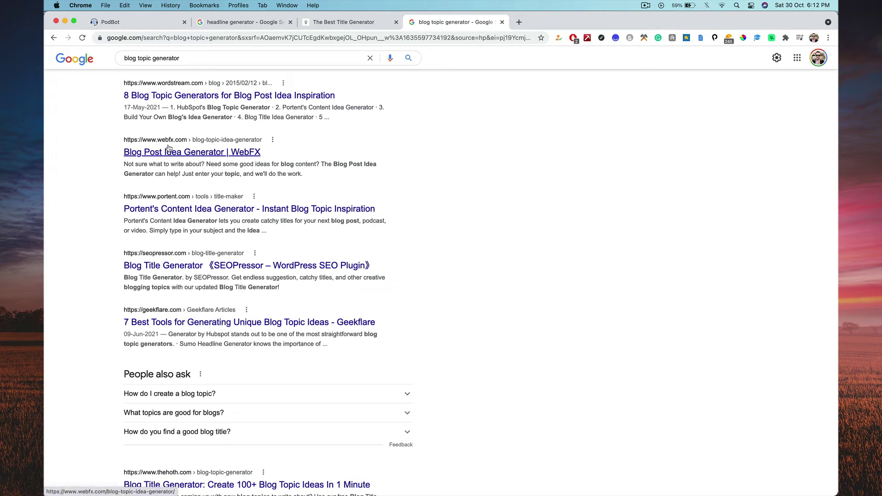
scroll(200, 159, "down", 2)
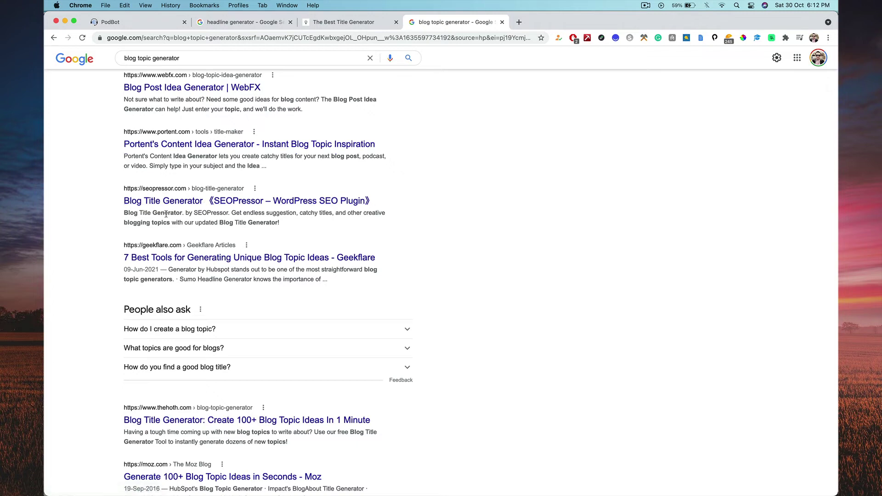
scroll(166, 214, "down", 5)
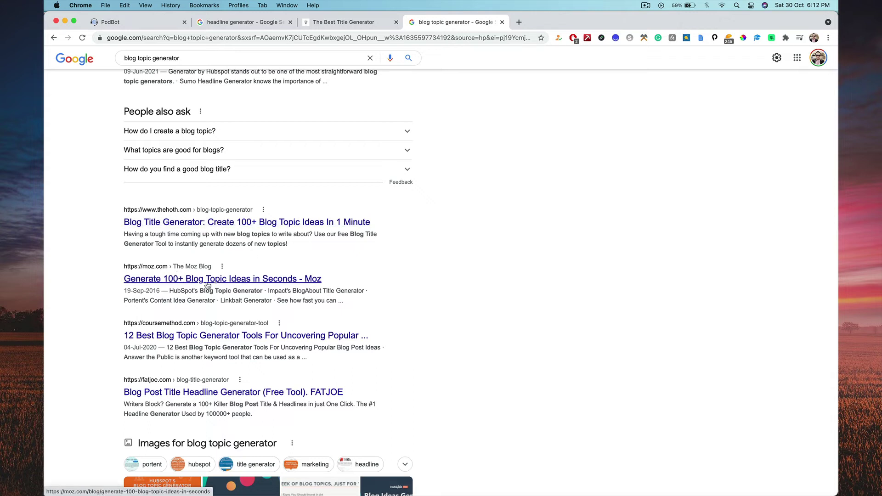
scroll(208, 285, "down", 4)
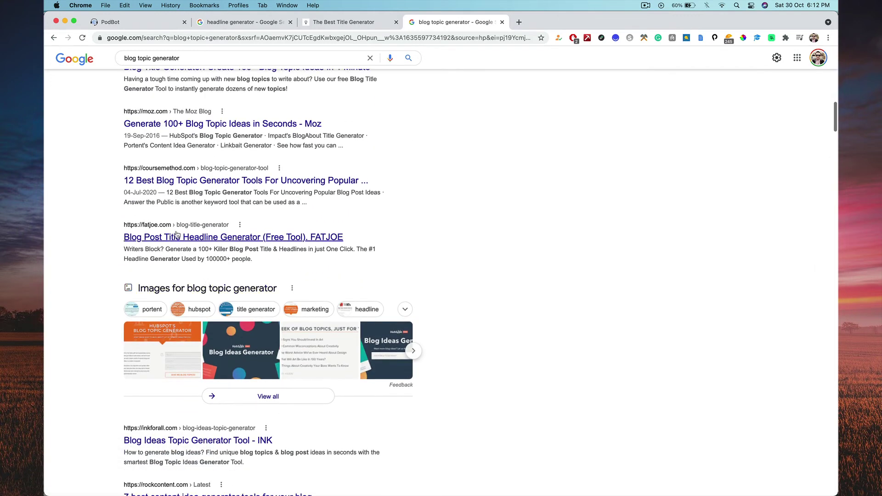
scroll(229, 246, "down", 5)
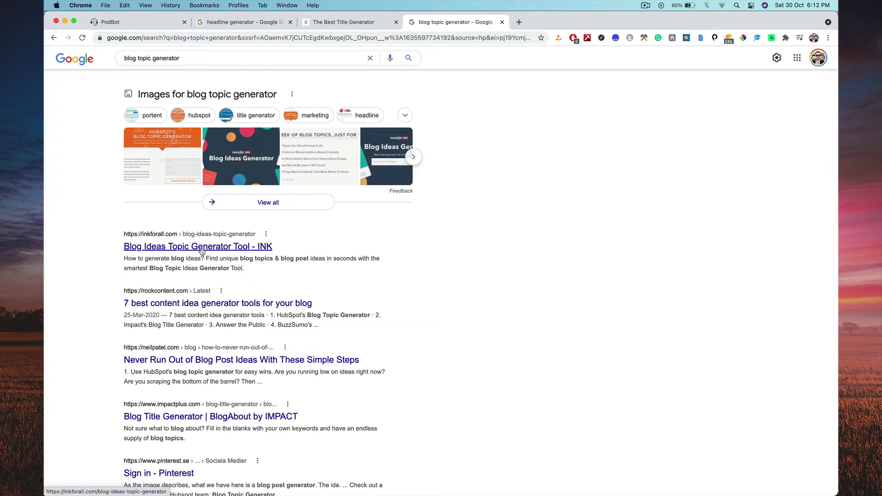
scroll(220, 275, "down", 2)
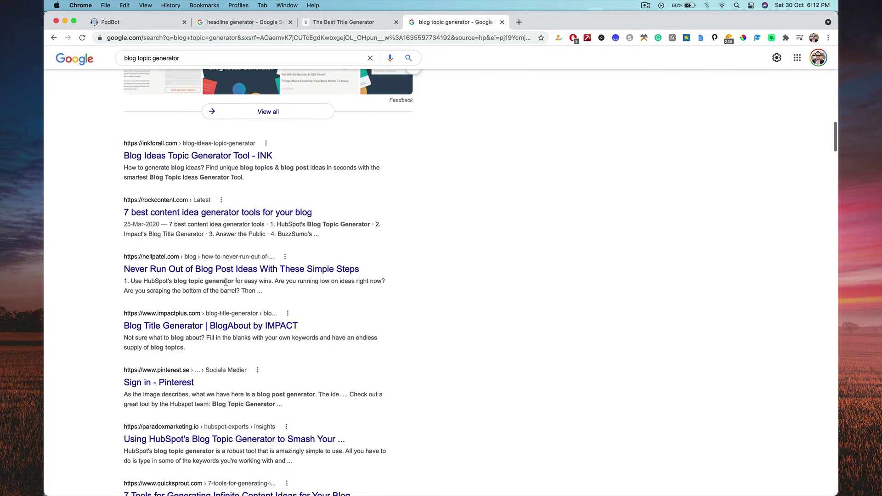
scroll(211, 256, "down", 4)
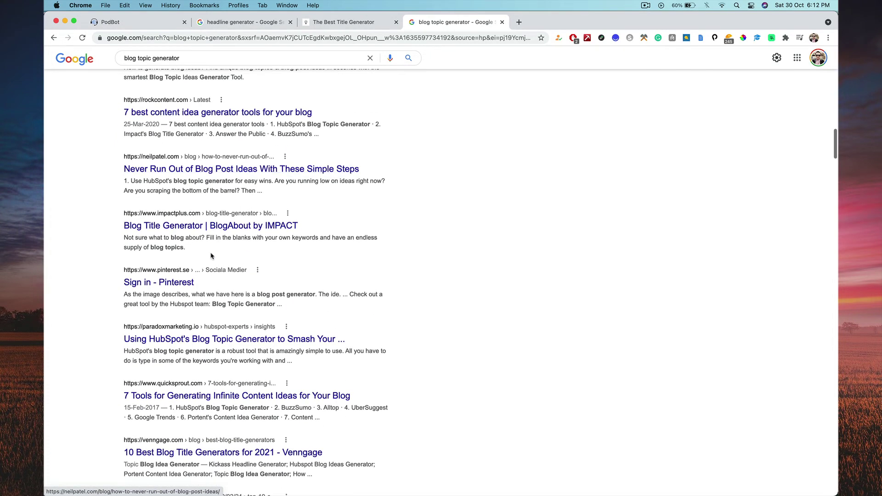
scroll(211, 255, "up", 1)
scroll(212, 253, "down", 2)
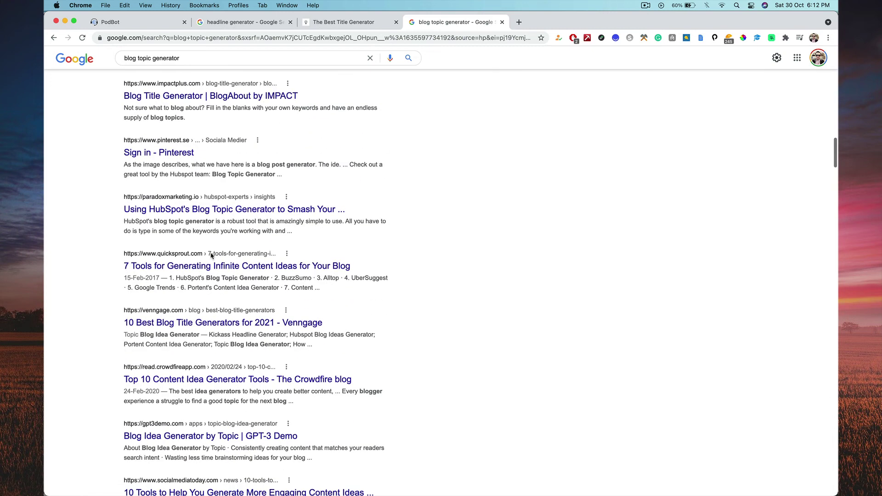
left_click(202, 437)
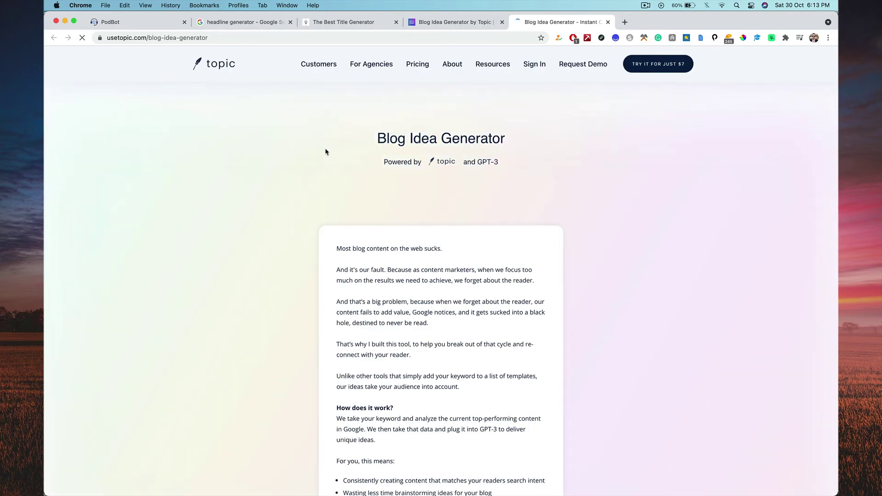
Step: Generate blog ideas for the topic 'artificial intelligence in digital marketing'
scroll(333, 177, "down", 5)
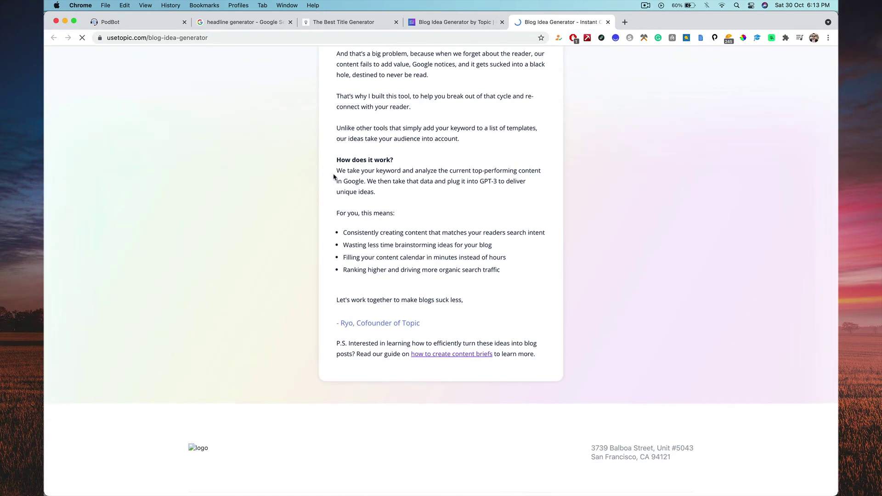
scroll(334, 176, "up", 7)
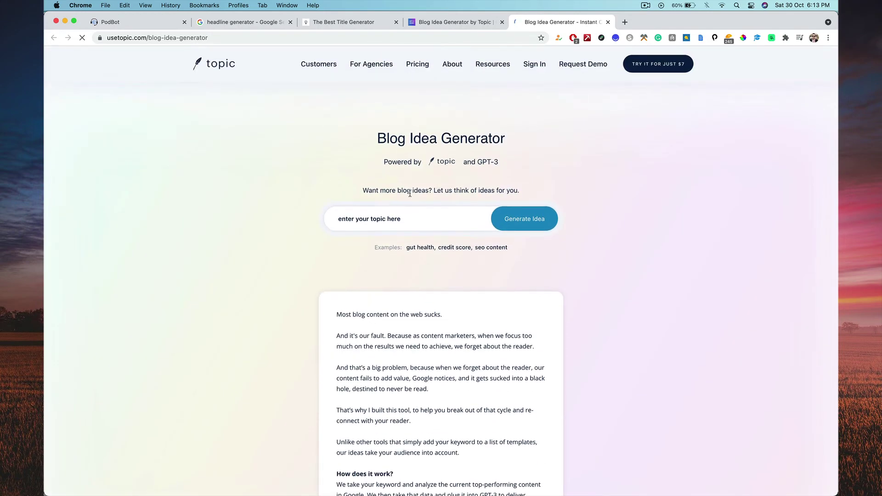
left_click(367, 219)
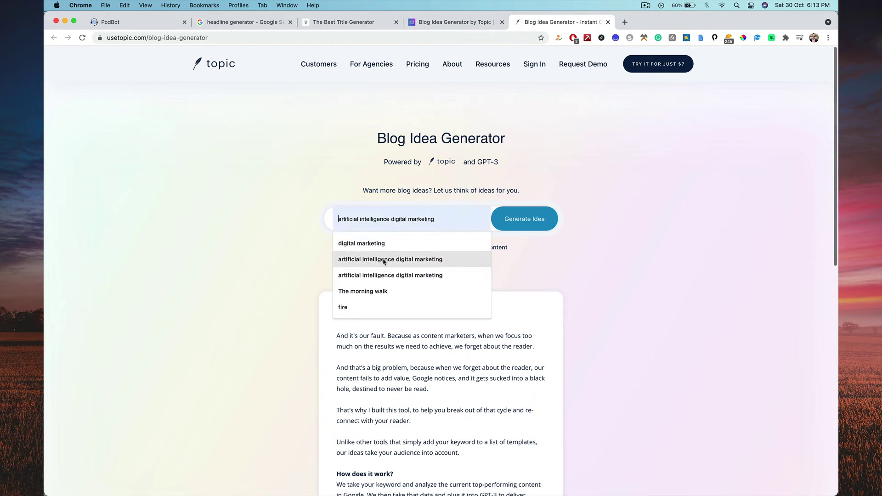
left_click(385, 261)
left_click(399, 220)
type("in")
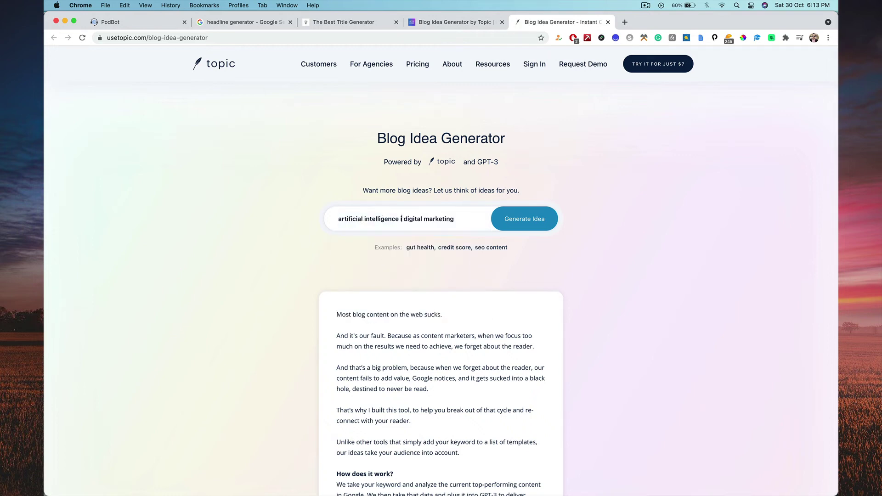
left_click(548, 217)
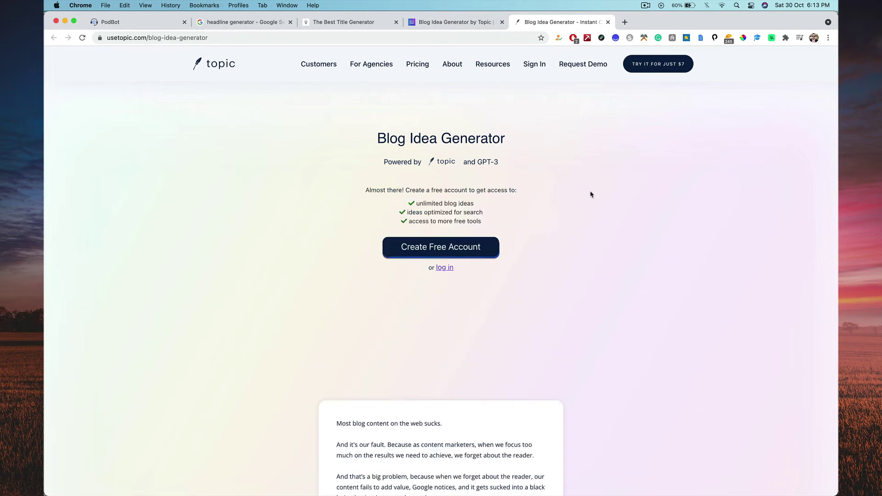
Step: Highlight the free-account prompt's unlimited-ideas and search-optimized lines, then switch to the GPT-3 Demo listing
left_click_drag(415, 203, 519, 205)
left_click_drag(420, 212, 481, 221)
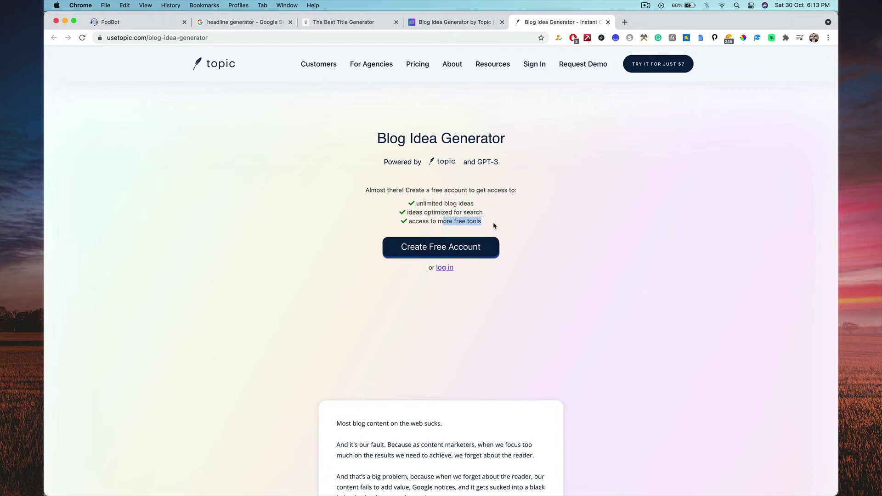
left_click(466, 26)
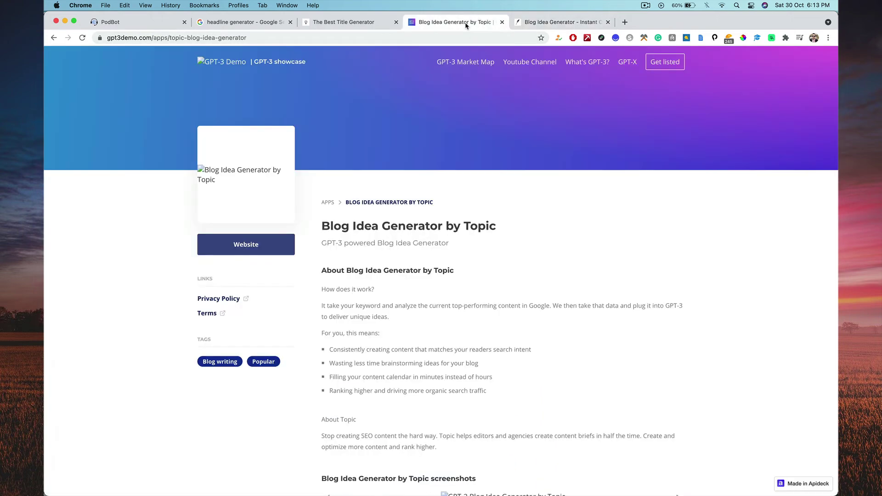
Step: Scroll through the Digital Marketing Trends titles in the Best Title Generator
left_click(362, 25)
scroll(380, 175, "up", 20)
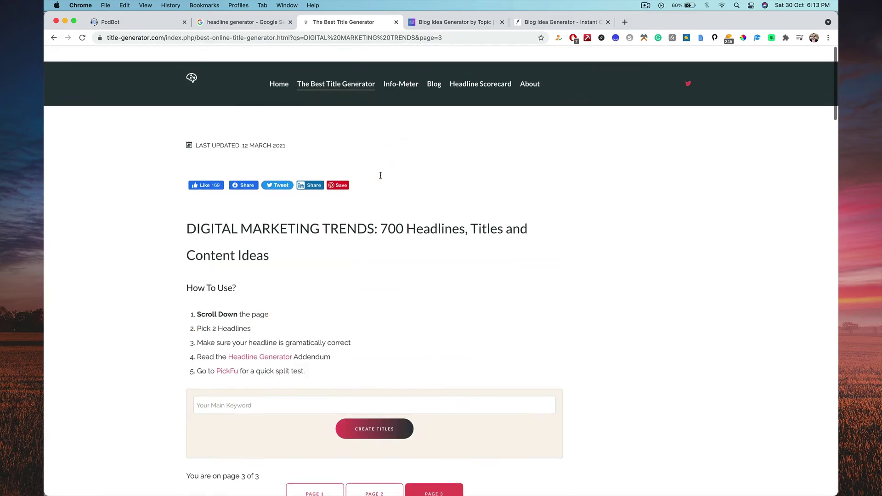
scroll(381, 175, "down", 20)
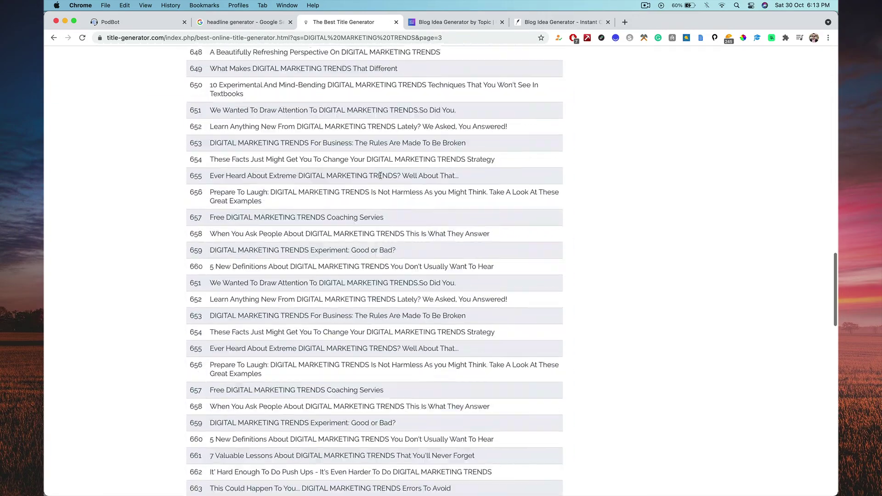
scroll(380, 175, "down", 5)
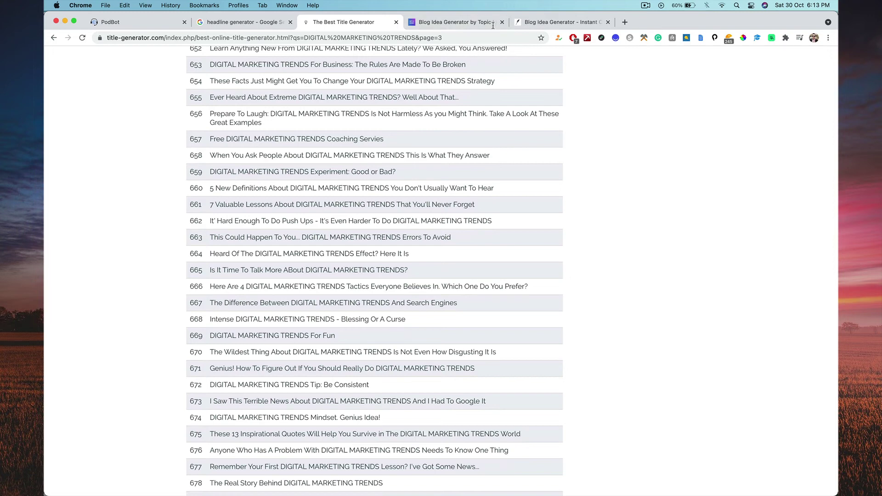
Step: Search for 'hubspot blog topic generator' from the usetopic tab's address bar
left_click(513, 21)
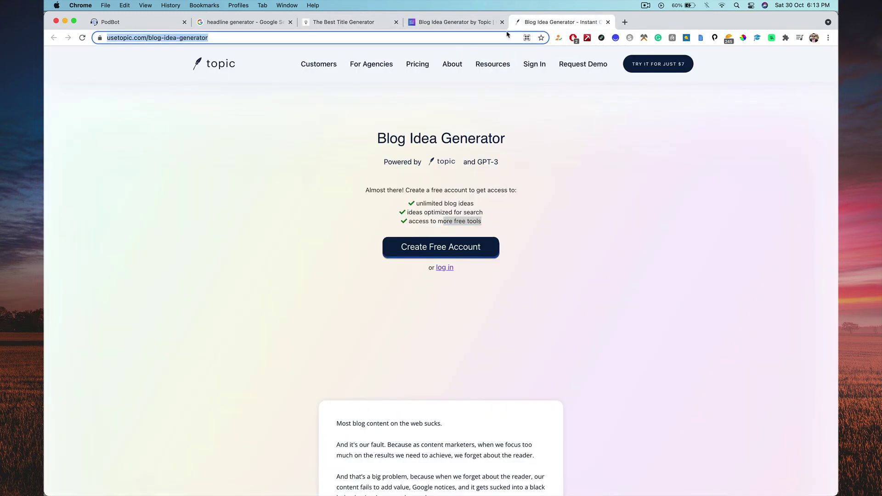
type("hubspot blog ")
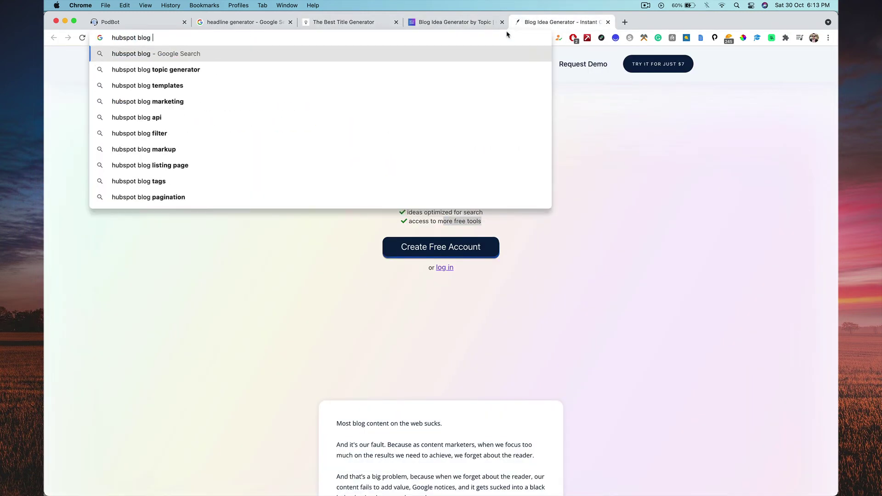
type("topi")
key("Return")
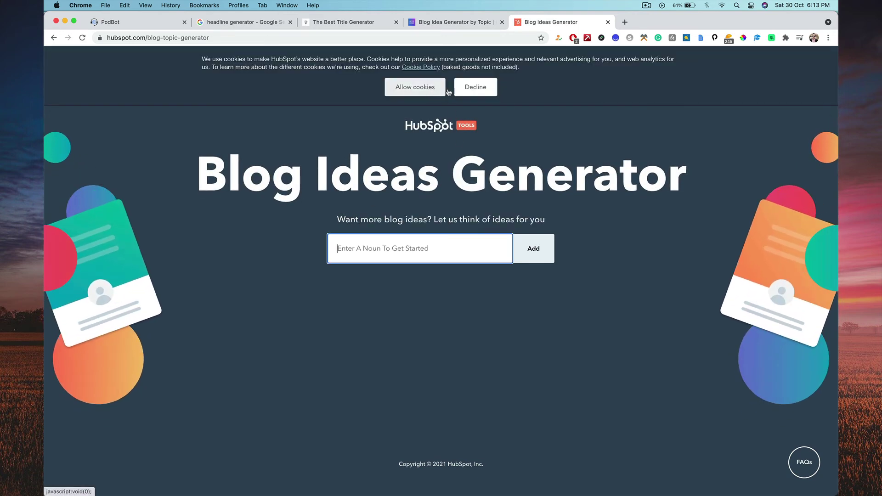
Step: Decline cookies, add 'Digital Marketing Automation' as the noun, and generate blog ideas
left_click(459, 89)
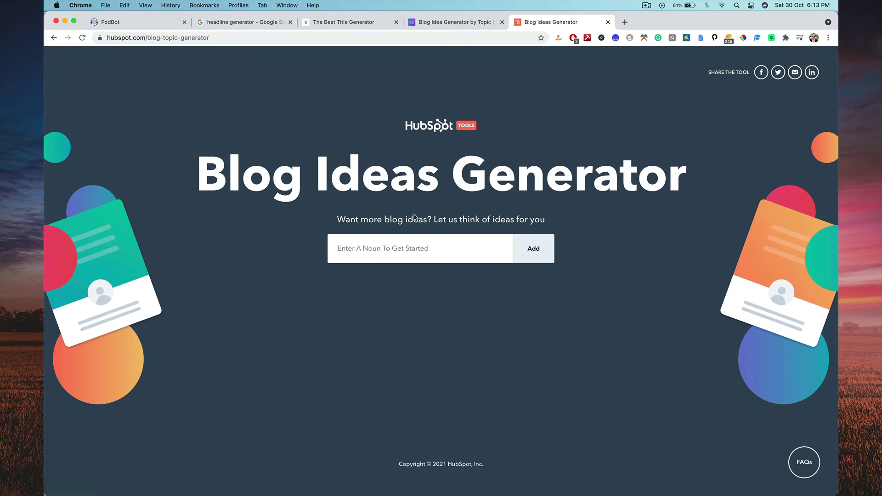
left_click(413, 244)
type("Digital")
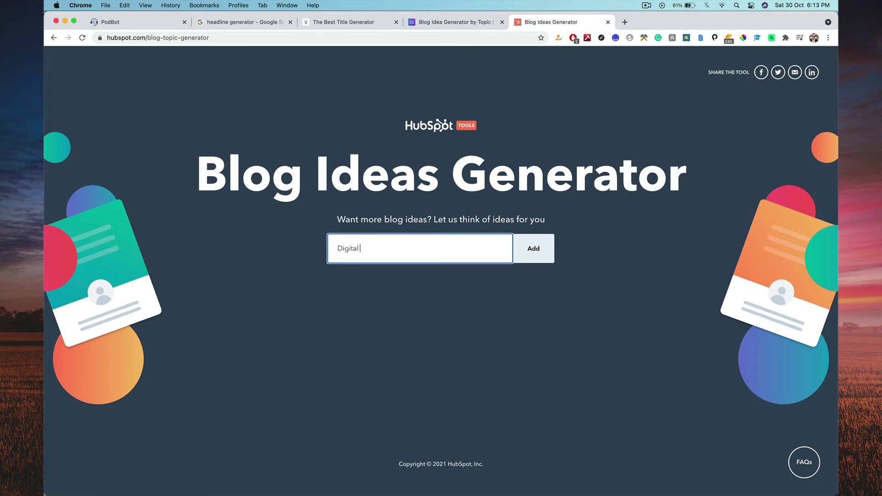
type("Marketing Automation")
left_click(534, 253)
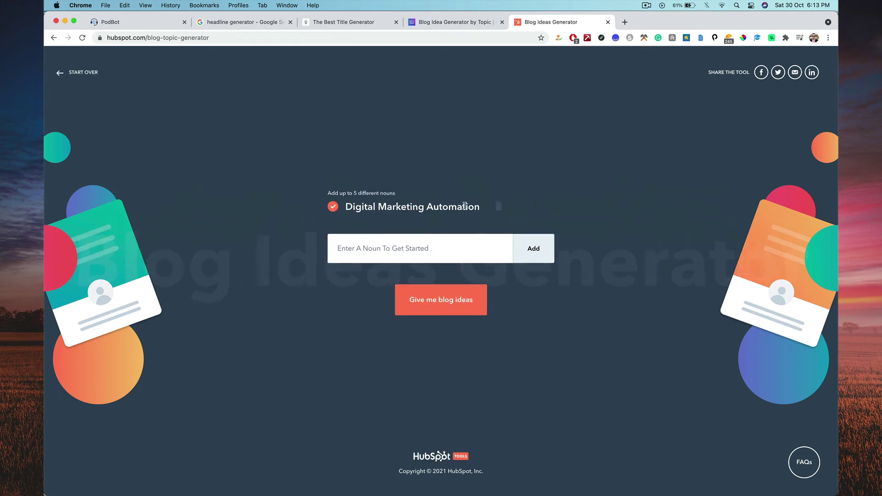
left_click(461, 300)
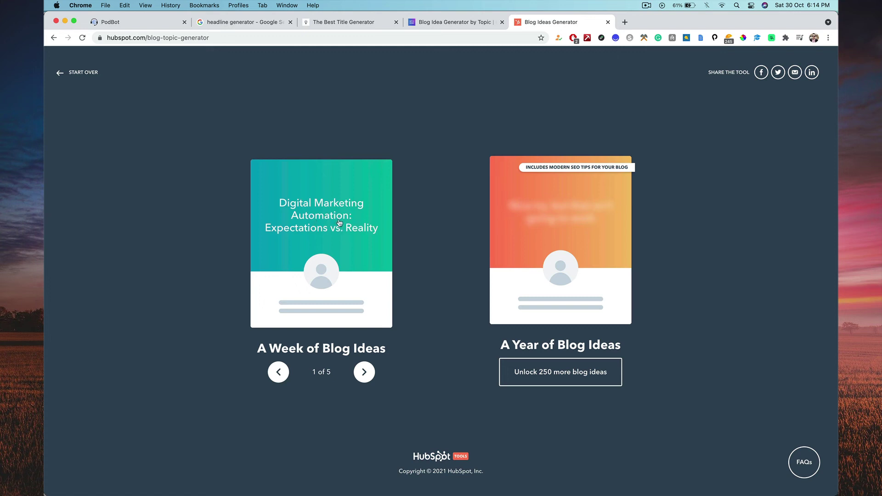
Step: Step through all five generated blog idea cards, cycling back past the first
left_click(364, 372)
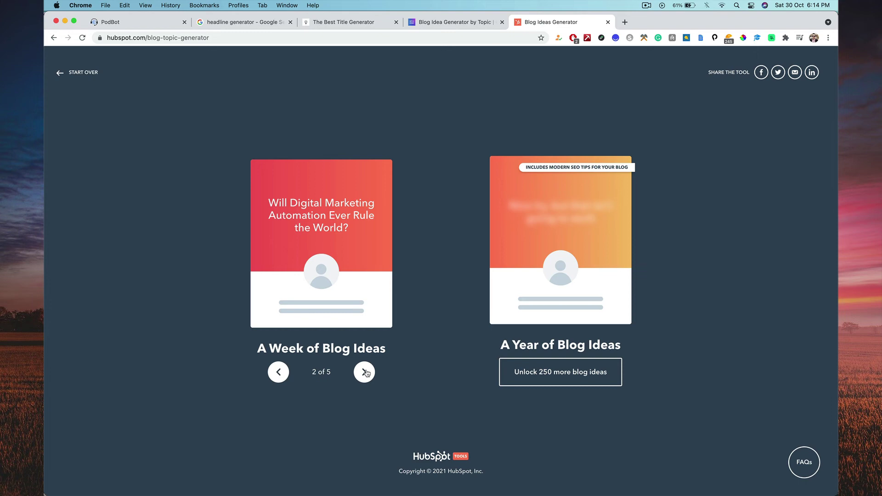
left_click(365, 372)
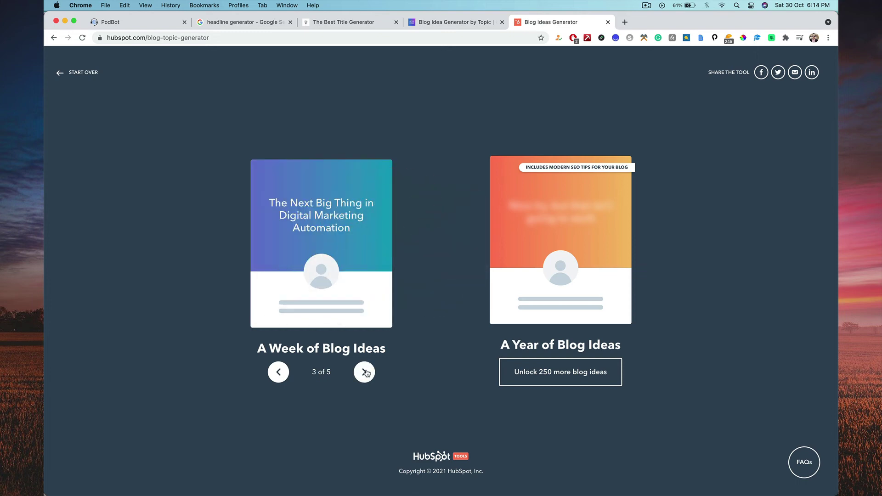
left_click(366, 373)
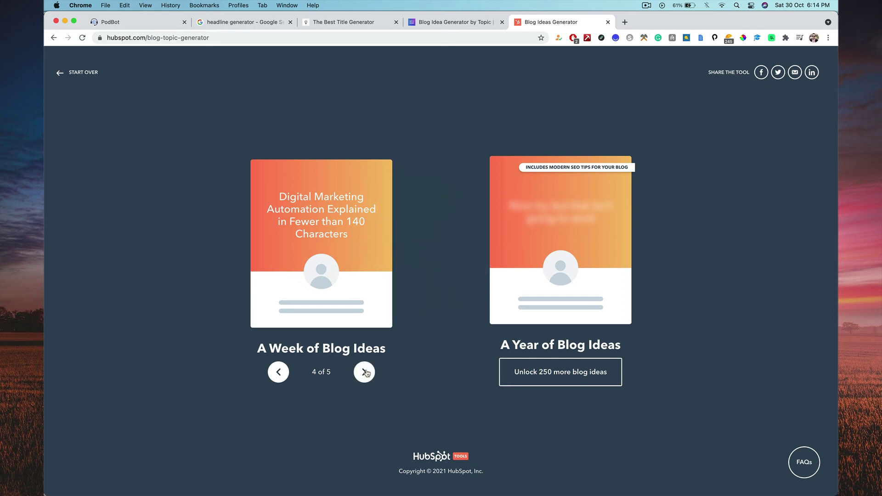
left_click(365, 373)
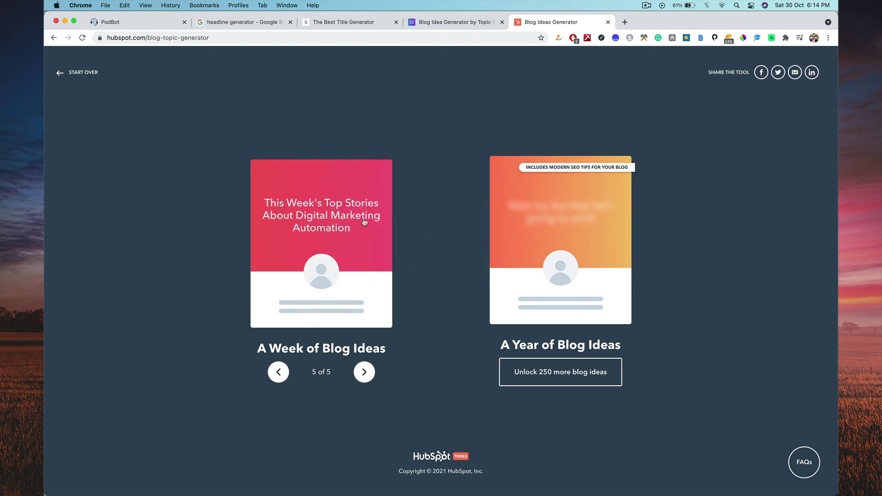
left_click(364, 371)
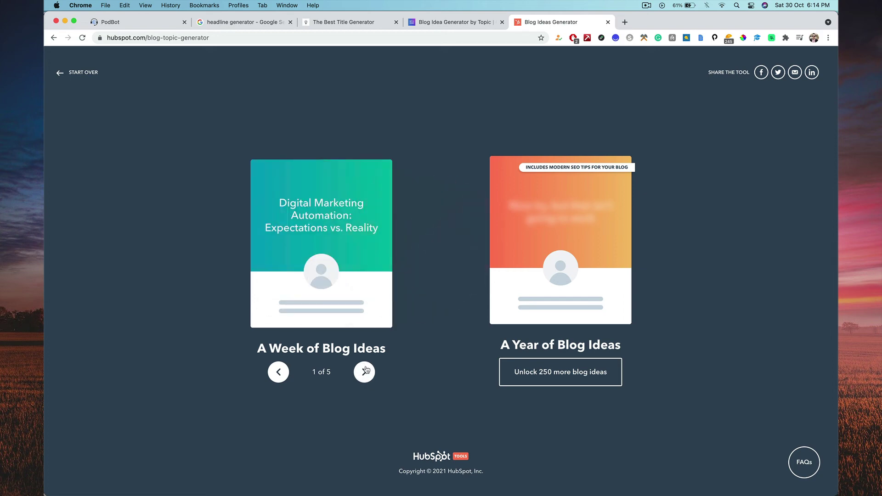
left_click(365, 371)
left_click(365, 371)
left_click(364, 371)
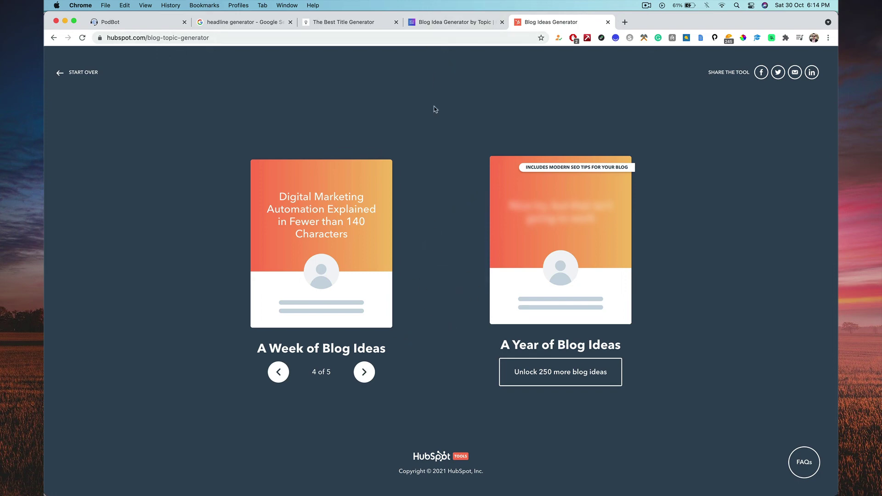
left_click(373, 22)
Step: Return to PodBot.ai and open the full episodes list
left_click(454, 24)
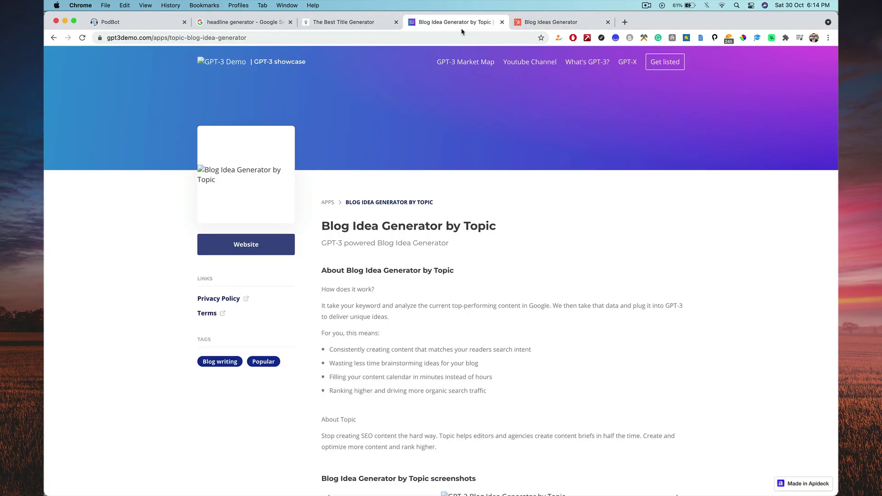
left_click(519, 24)
left_click(169, 27)
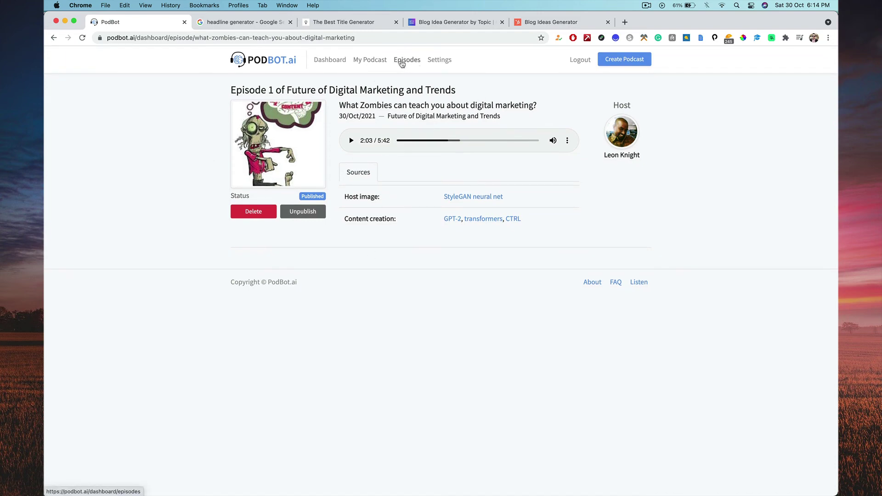
left_click(402, 64)
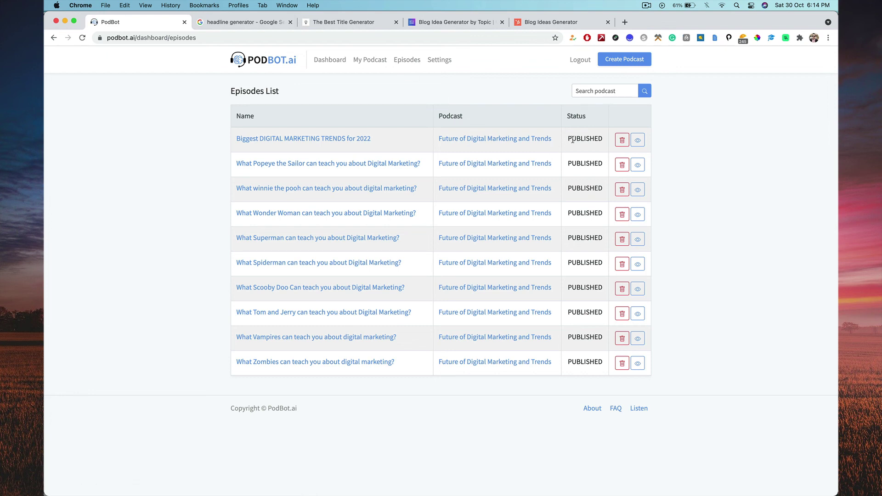
Step: Open the 'Biggest DIGITAL MARKETING TRENDS for 2022' episode, reload it twice, and check the player options
left_click(271, 139)
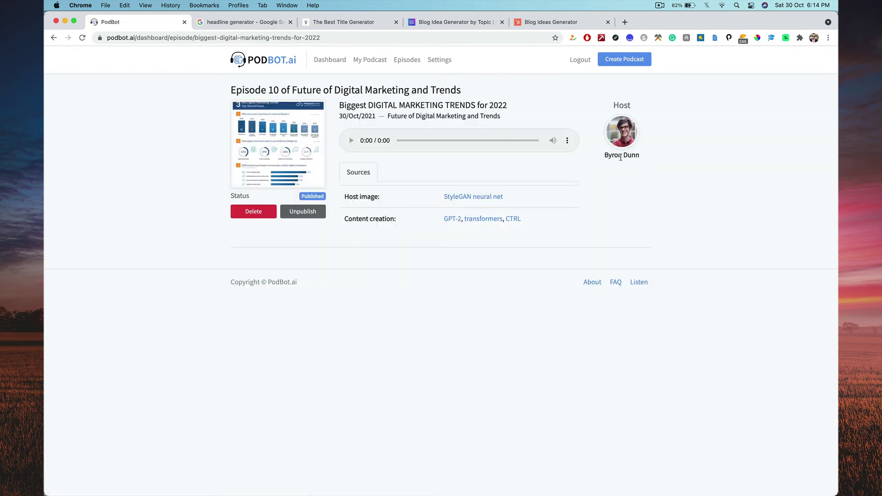
left_click(488, 38)
key("Return")
left_click(567, 138)
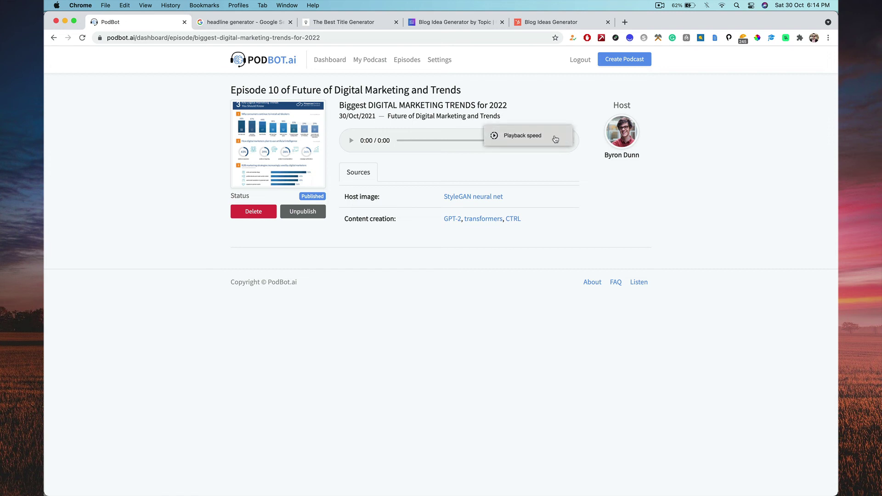
left_click(584, 184)
left_click(479, 34)
key("Return")
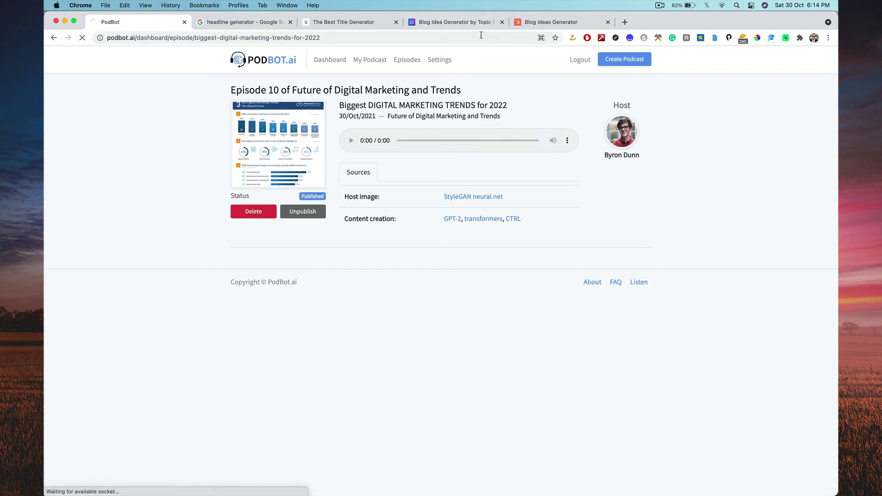
left_click(567, 140)
left_click(572, 179)
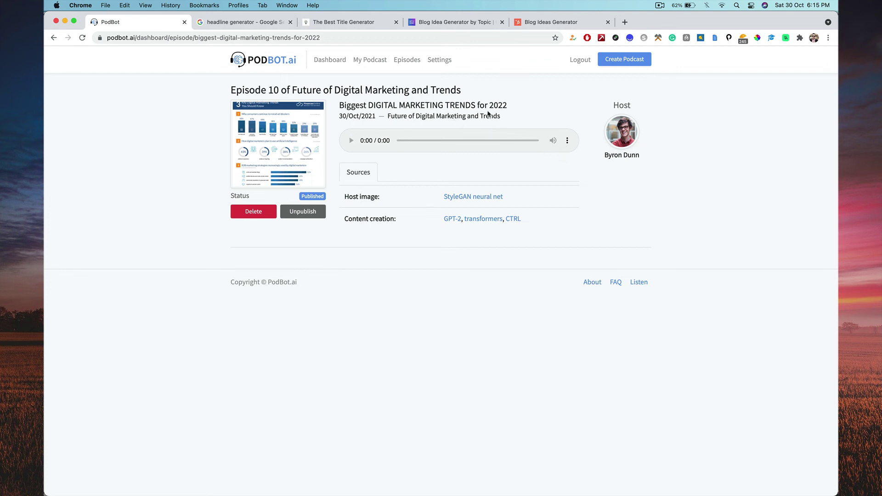
Step: Reopen the 2022 trends episode, select its StyleGAN source text, and return to the Episodes List
left_click(407, 60)
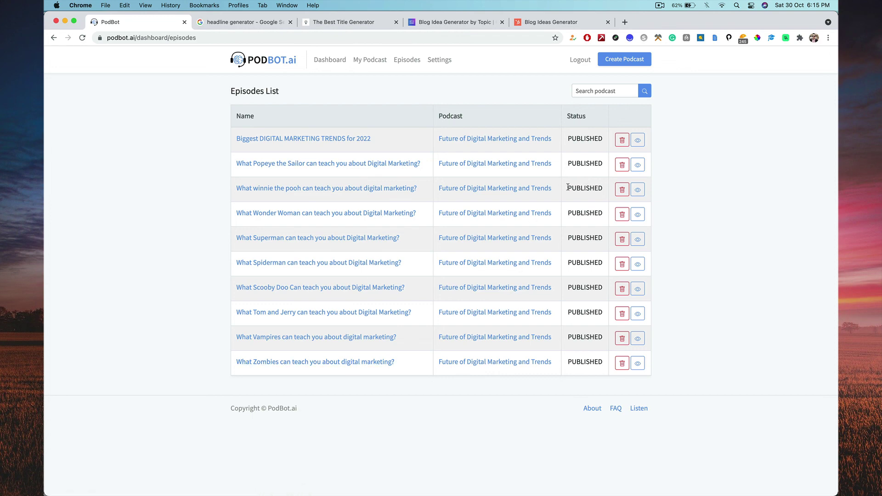
left_click(360, 140)
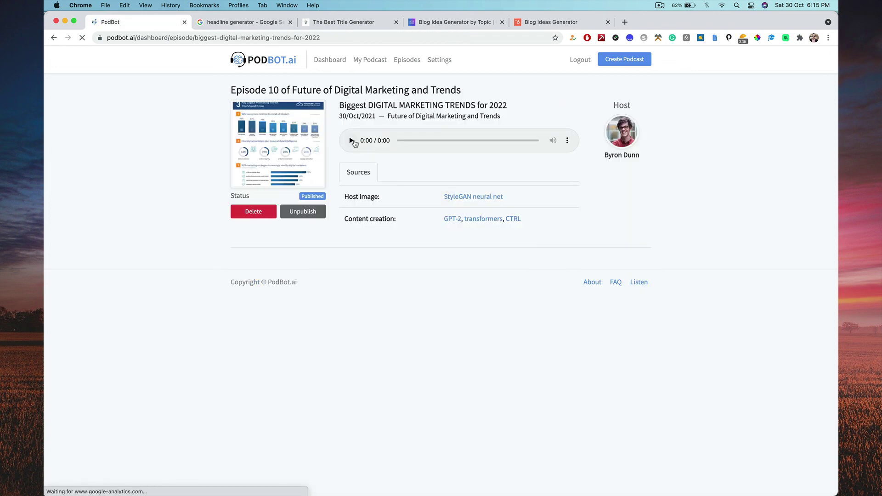
left_click(567, 140)
triple_click(535, 194)
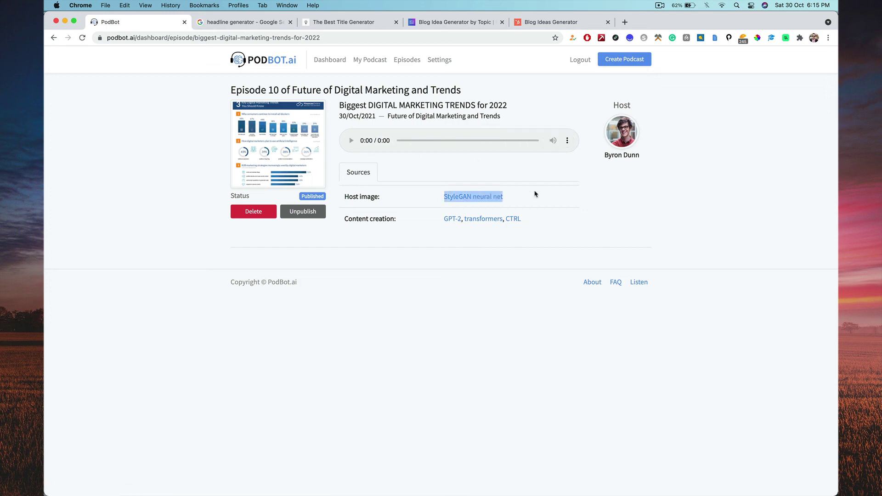
left_click(54, 37)
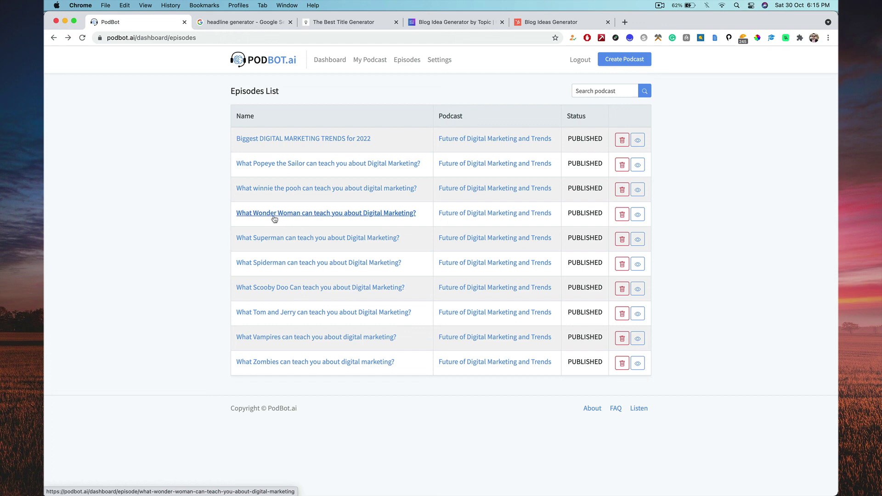
Step: Open the Wonder Woman digital marketing episode, seek its audio to 2:42, and select its title
left_click(322, 219)
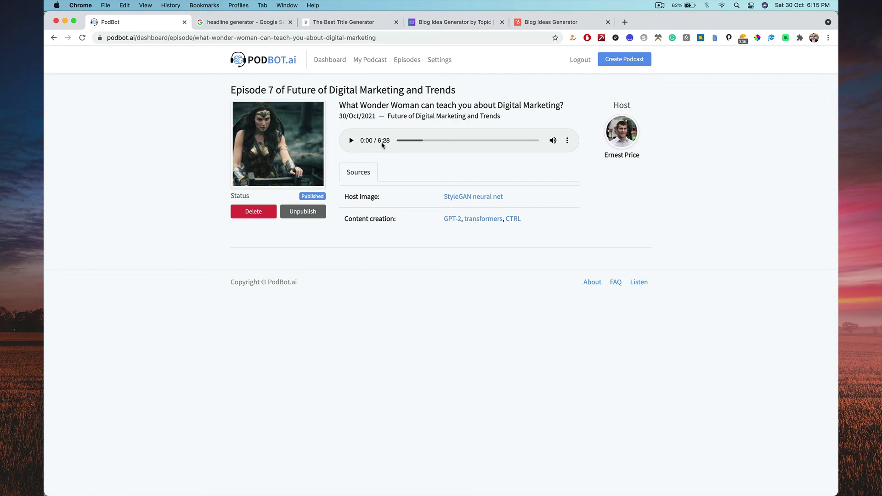
left_click(456, 140)
left_click(568, 141)
left_click(596, 200)
left_click_drag(344, 104, 578, 107)
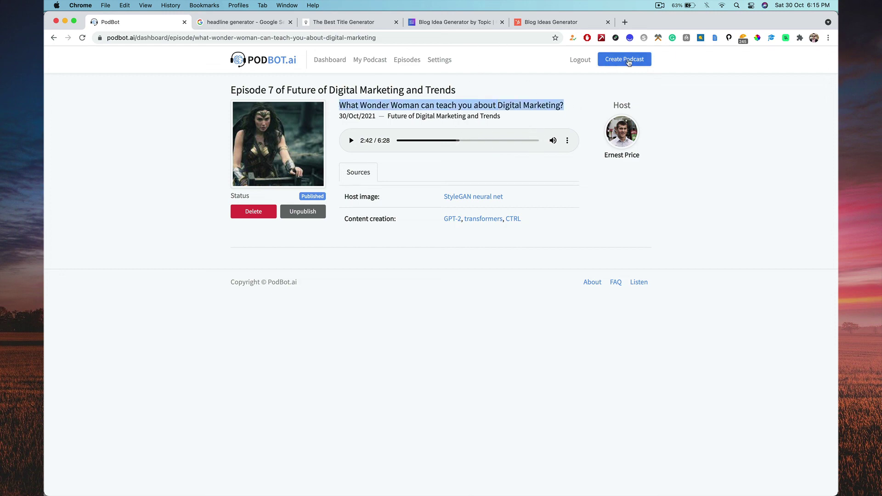